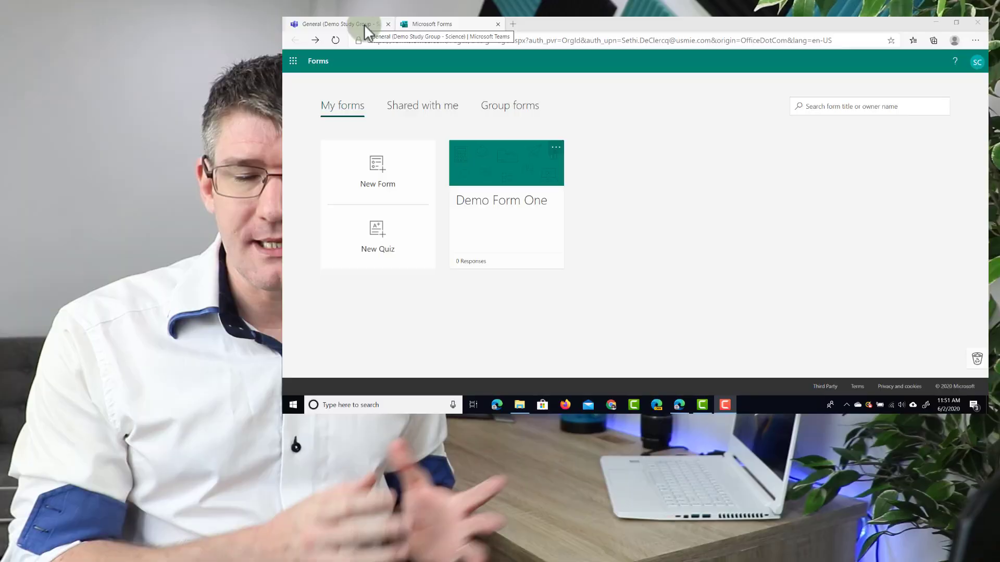
Step: In Teams, add a Forms tab to the General channel with a new shared form named "What would you like to eat"
left_click(364, 24)
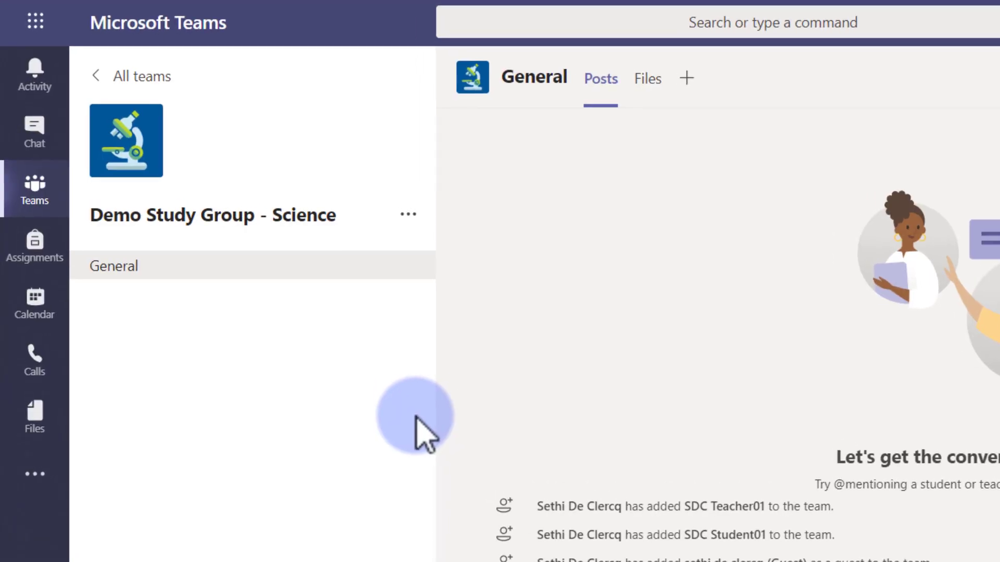
left_click(686, 79)
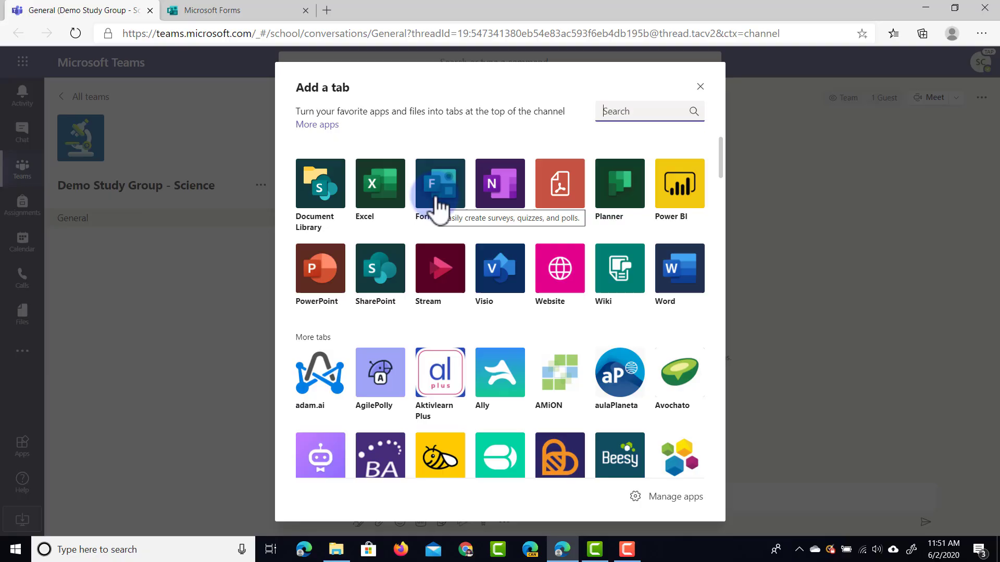
left_click(440, 204)
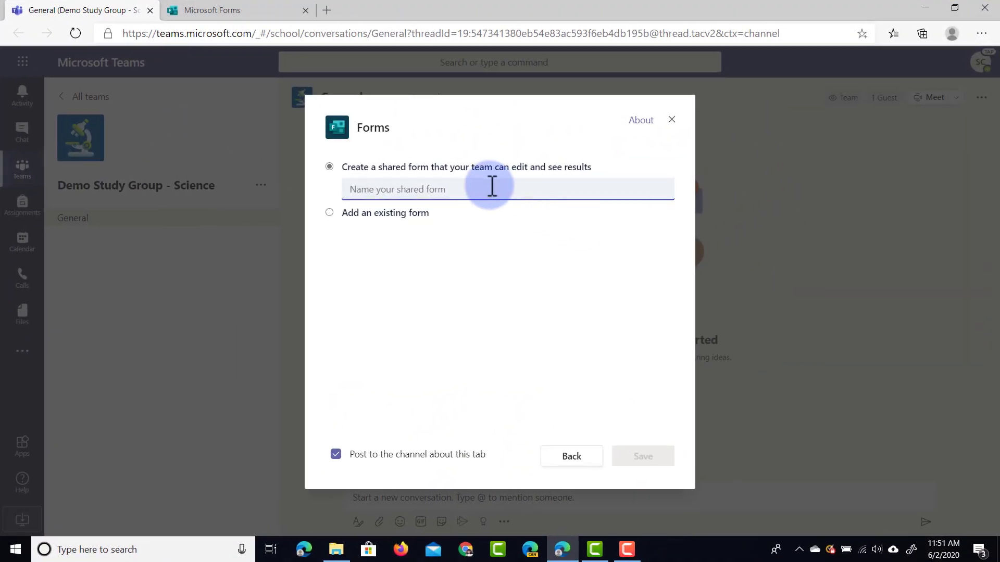
left_click(491, 189)
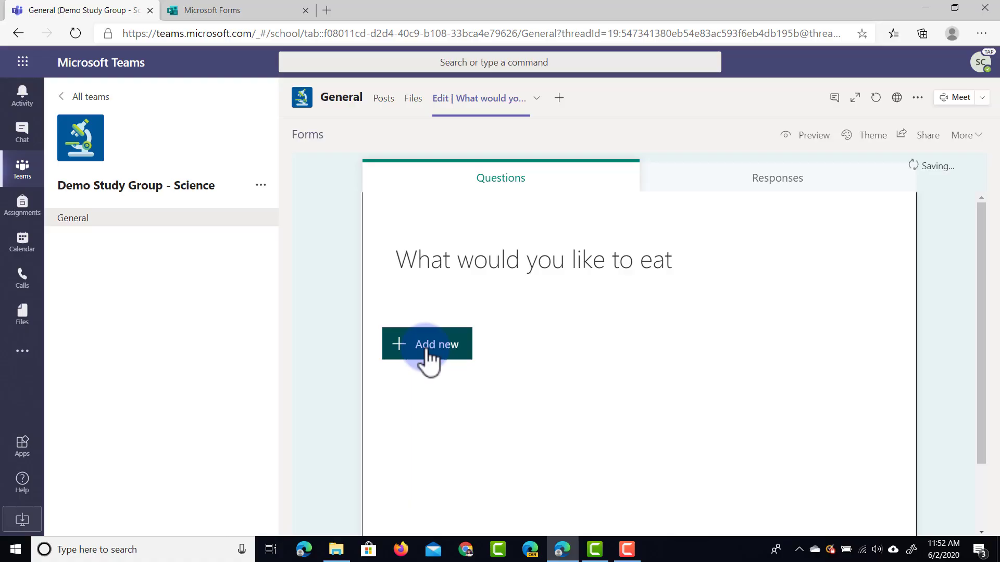
Step: Add a choice question "Please select your food" with the options Burger, Veggie Burger, Sandwich and Other
left_click(427, 352)
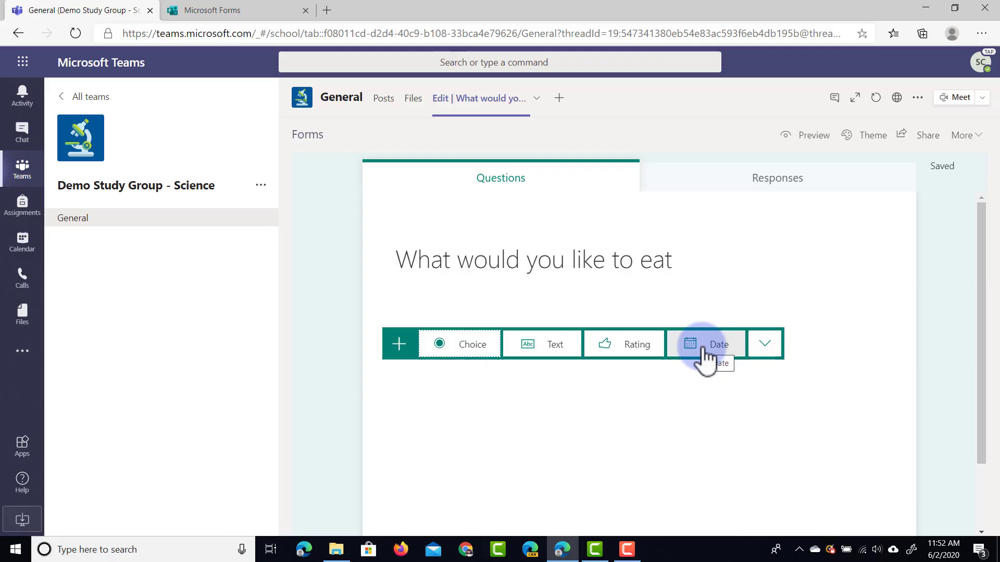
left_click(765, 346)
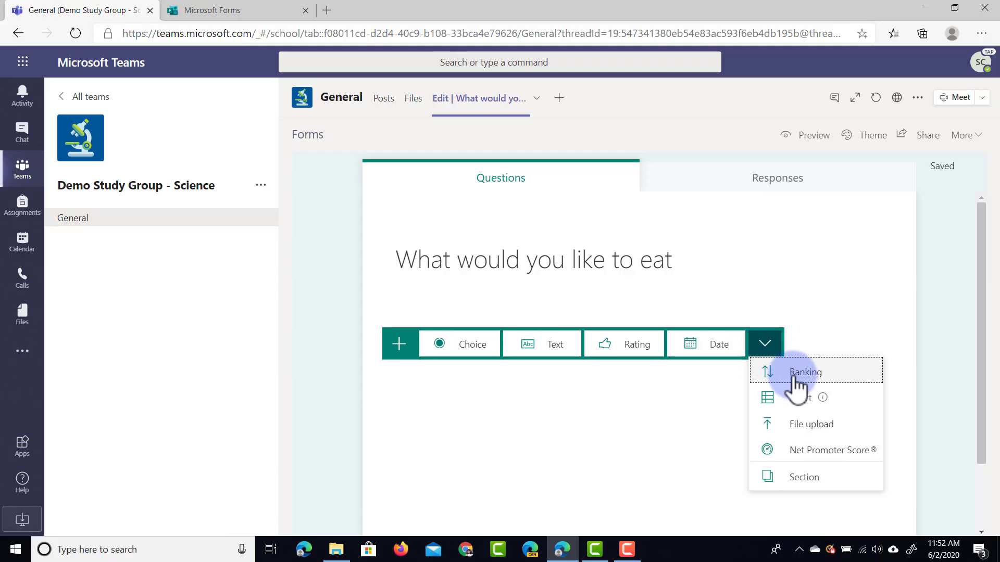
mouse_move(817, 399)
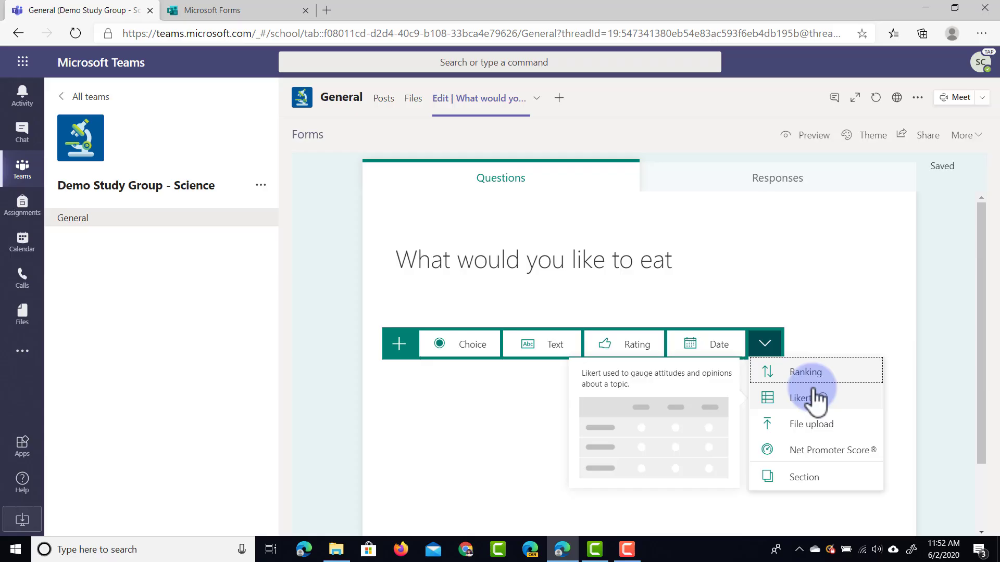
left_click(518, 421)
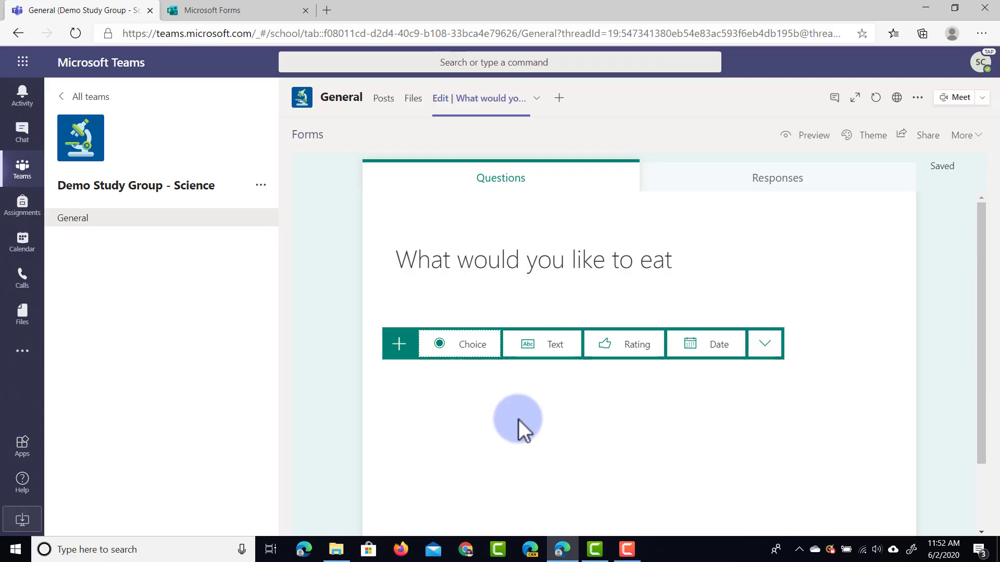
left_click(472, 348)
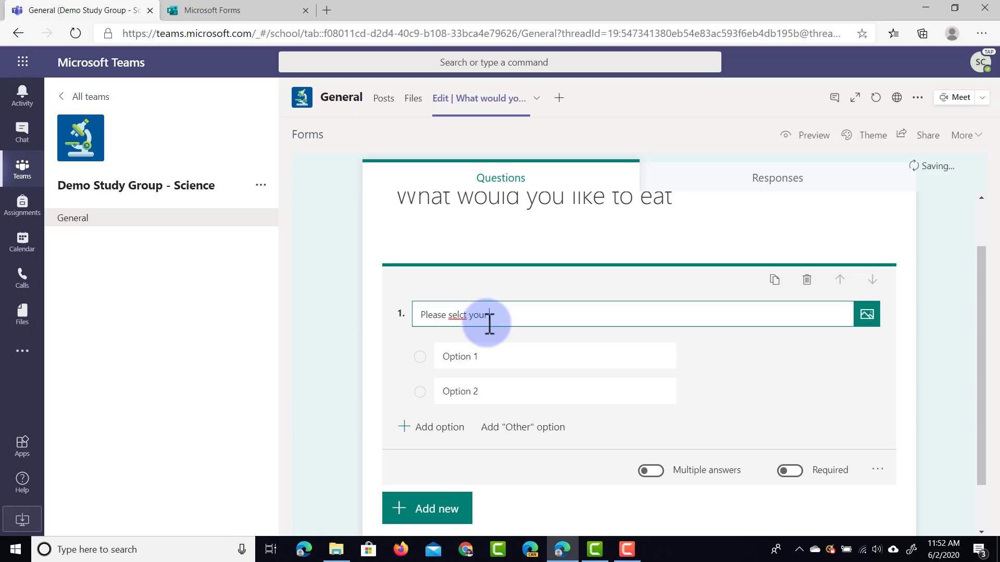
scroll(490, 324, "down", 1)
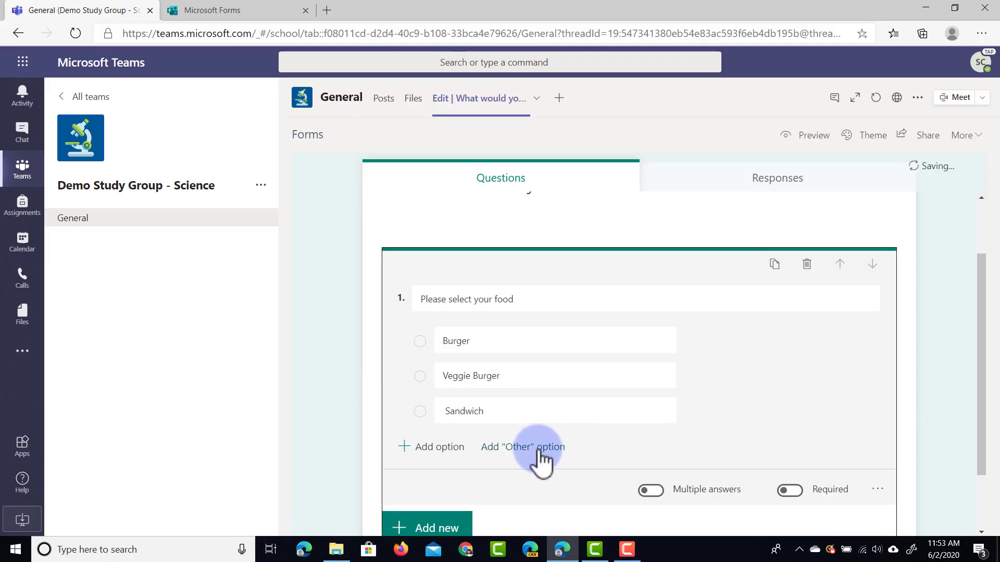
left_click(539, 449)
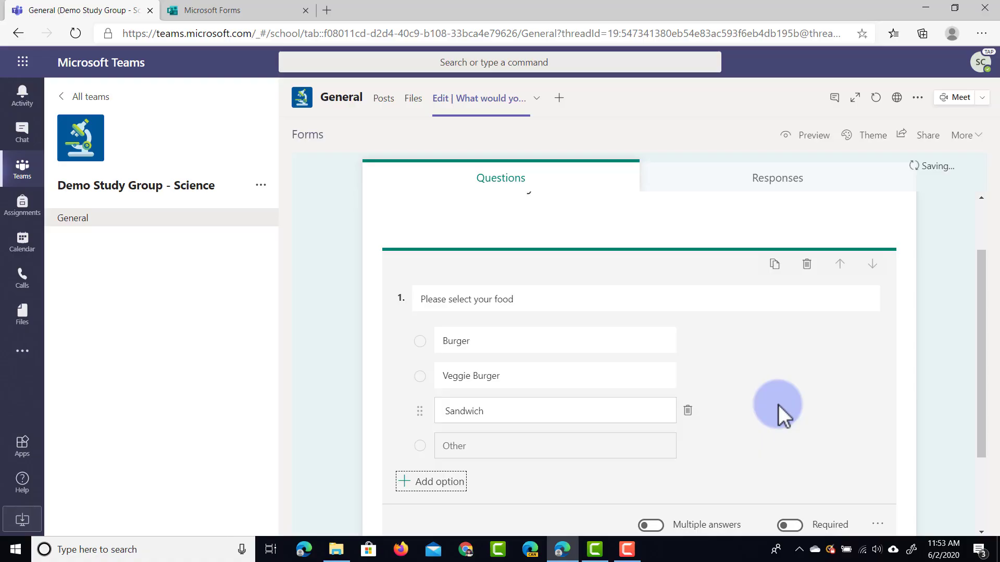
Step: Add a text question "Any dietary needs?" below the food question
scroll(781, 414, "down", 2)
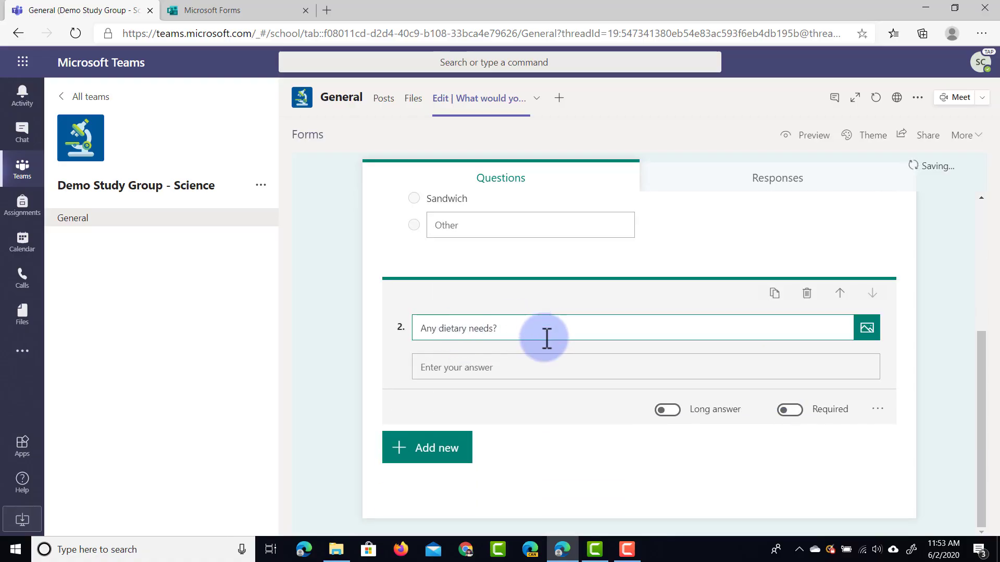
left_click(573, 451)
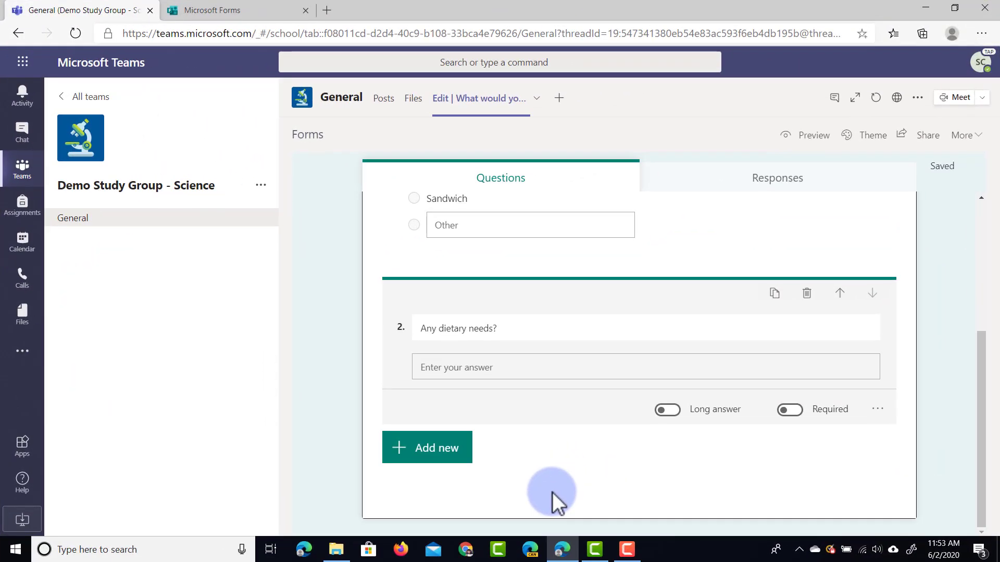
Step: Preview the whole form in the computer layout and in the mobile layout
left_click(808, 137)
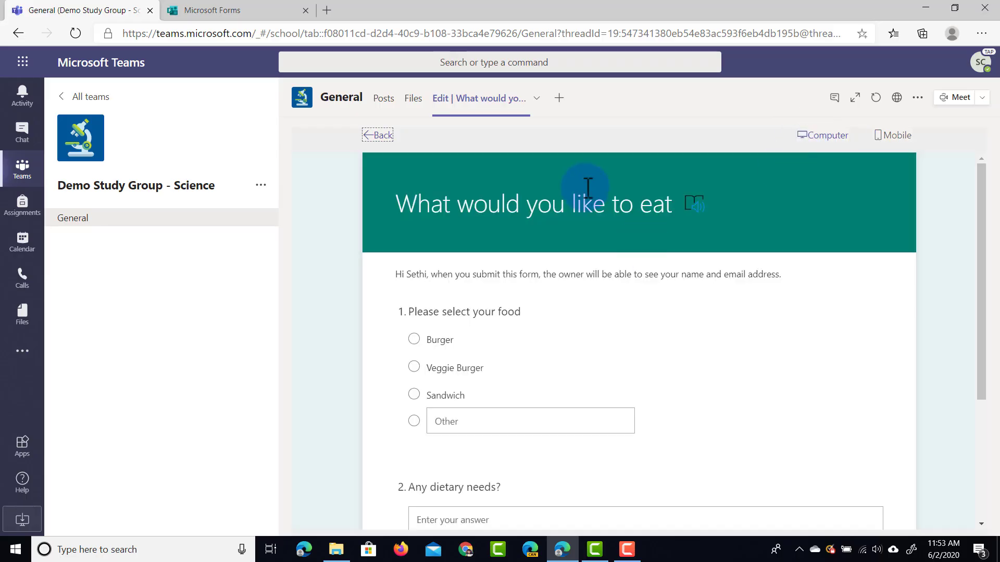
scroll(871, 313, "down", 4)
scroll(870, 312, "up", 4)
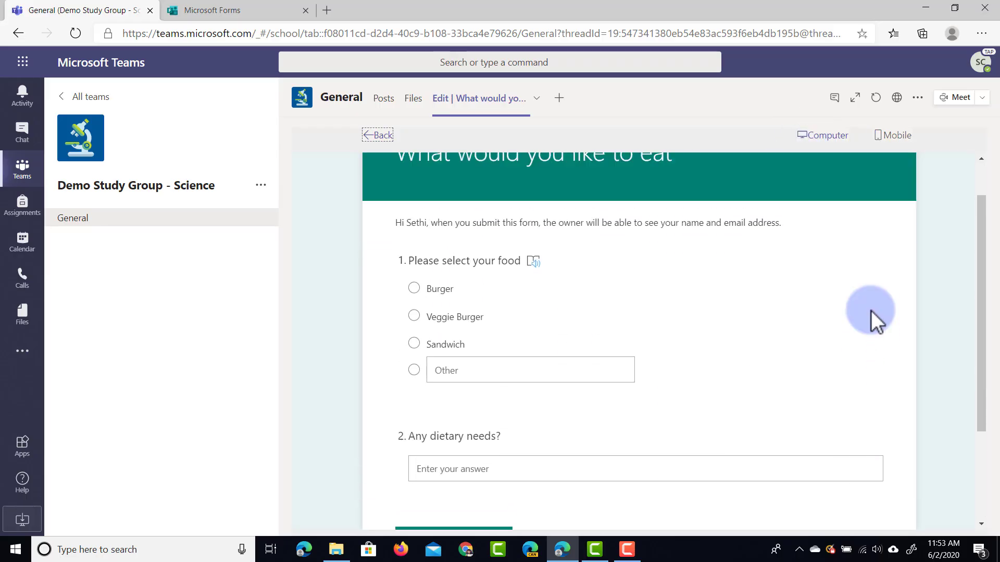
left_click(897, 136)
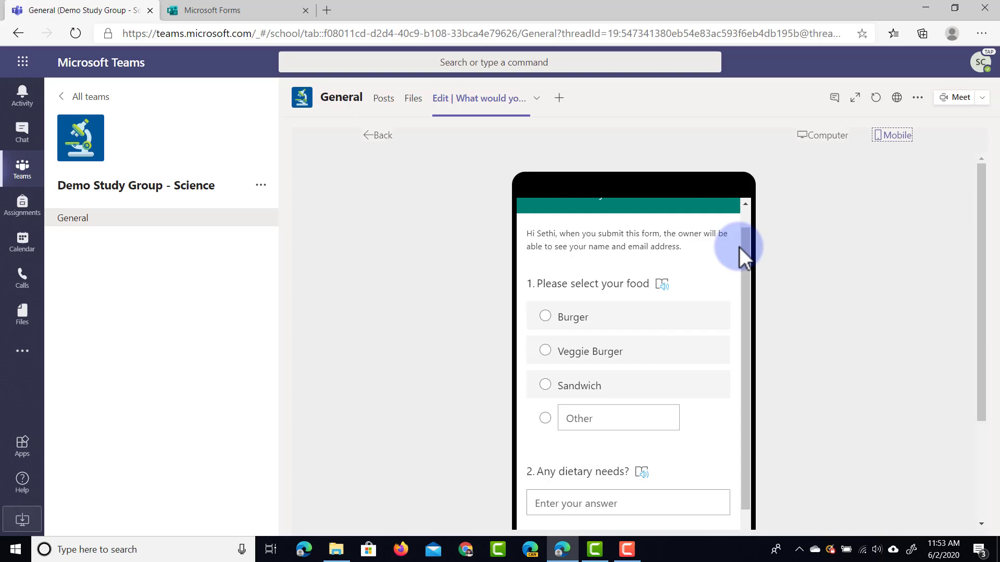
scroll(666, 320, "up", 1)
scroll(654, 330, "down", 5)
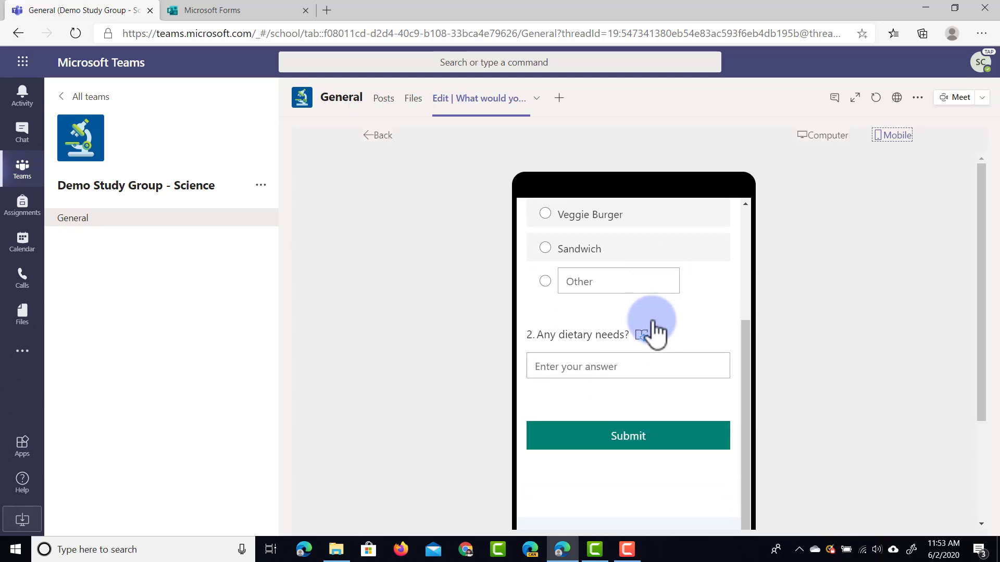
scroll(654, 330, "up", 5)
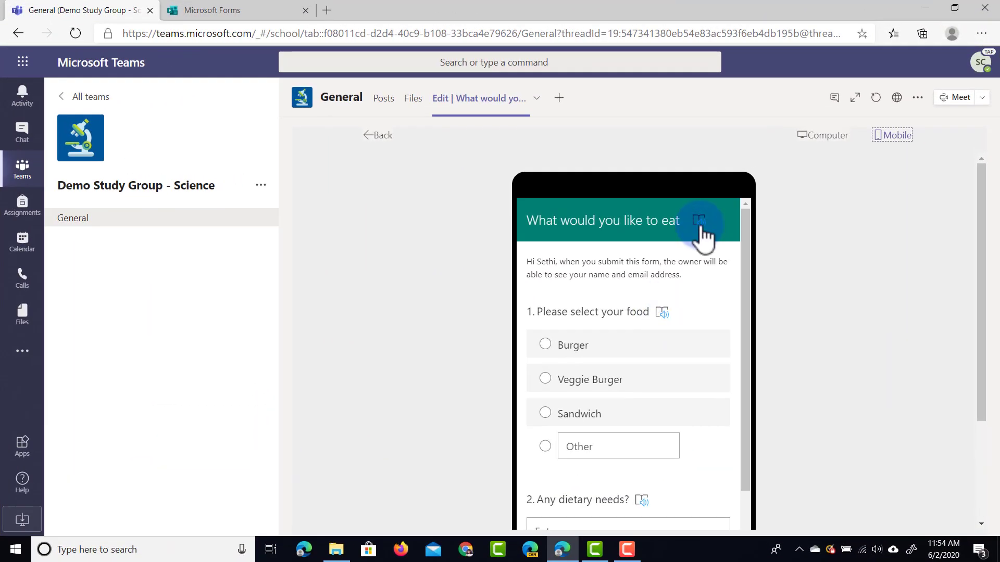
Step: Listen to the form's title and questions read aloud in Immersive Reader, and return to the preview
left_click(699, 220)
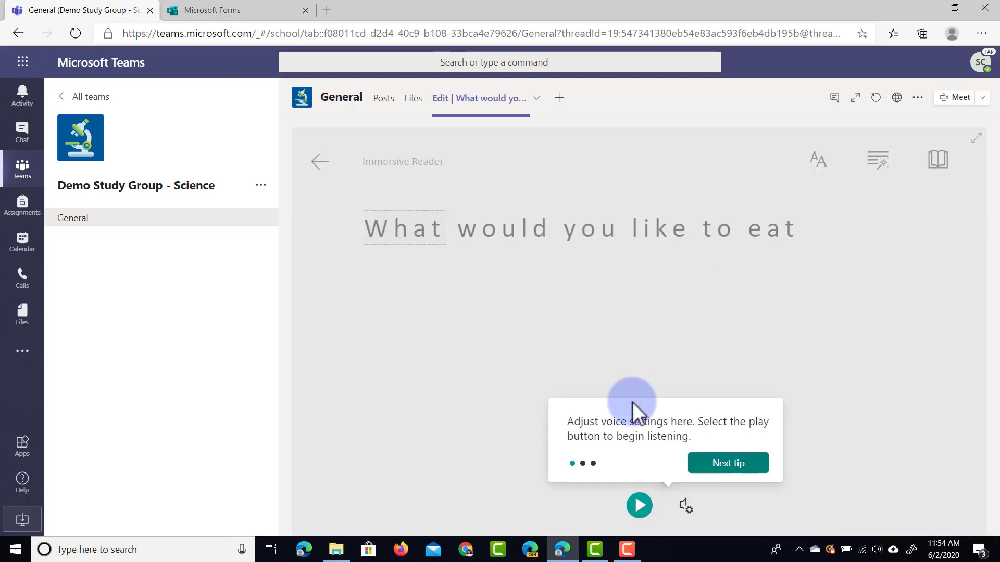
left_click(638, 506)
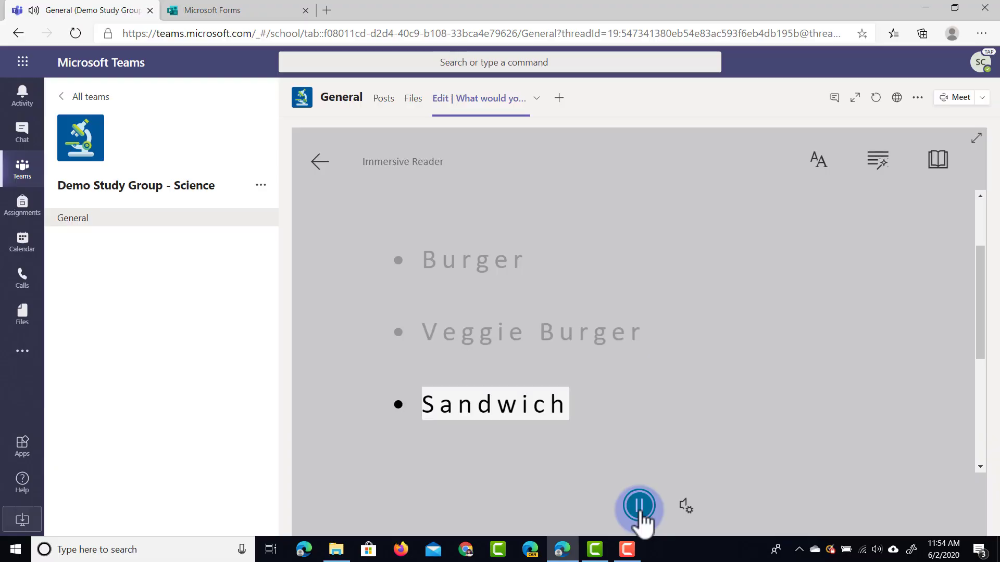
left_click(319, 163)
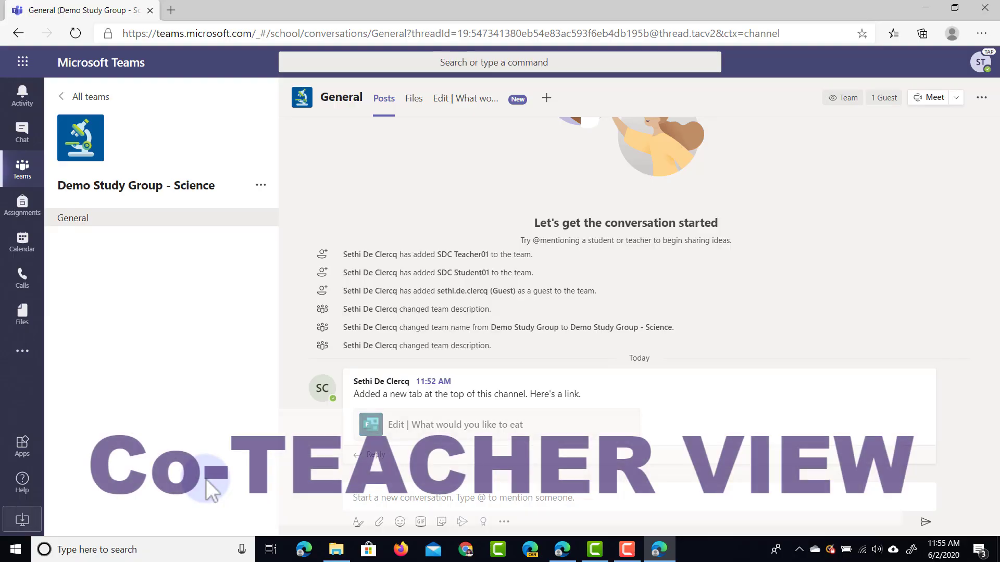
Step: From the co-teacher's account, check that the shared form's title can be edited in its channel tab, and return to the posts
left_click(491, 104)
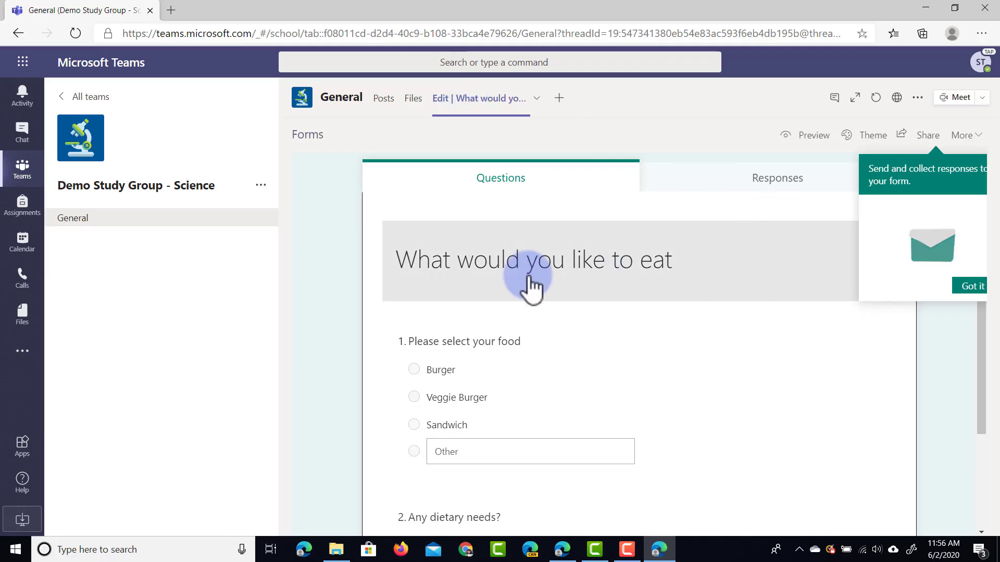
left_click(491, 283)
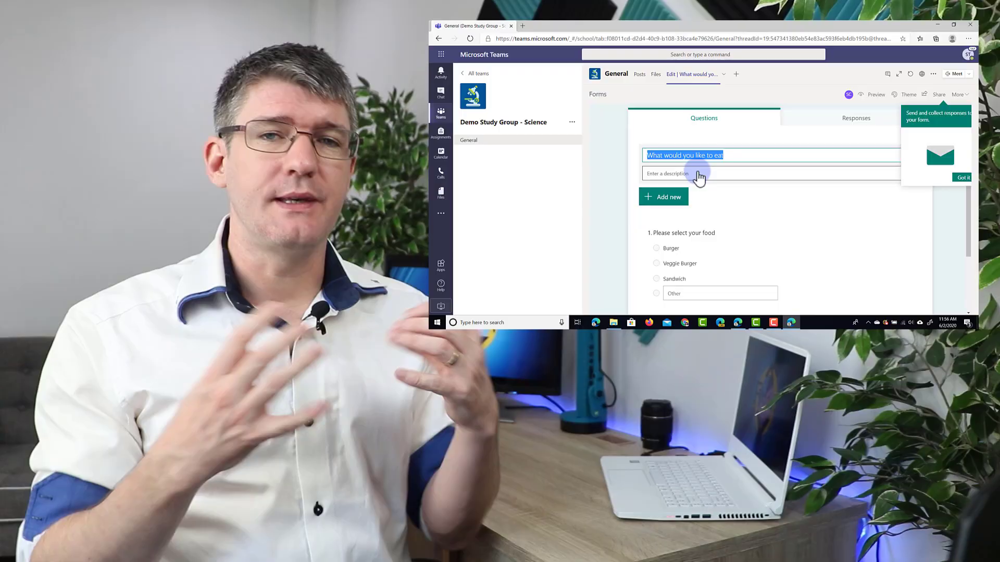
left_click(640, 75)
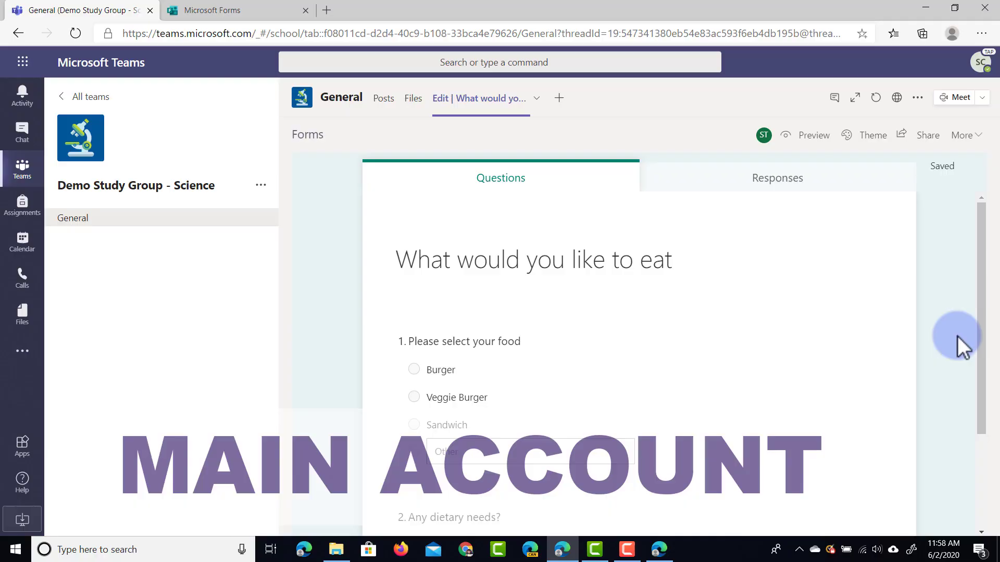
Step: In the main account, examine the form's QR code, embed code and email options for collecting responses
left_click(921, 141)
left_click(833, 314)
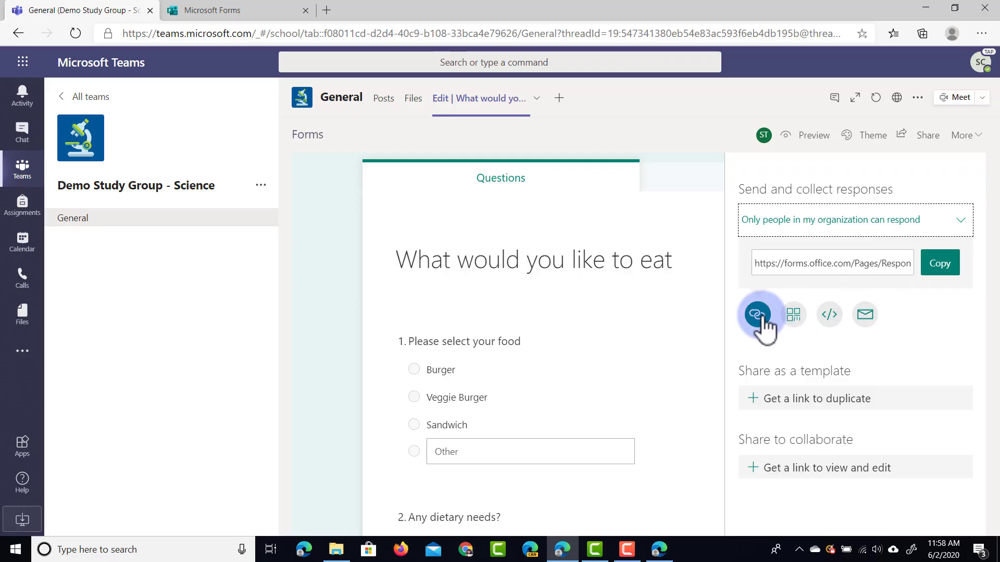
left_click(794, 315)
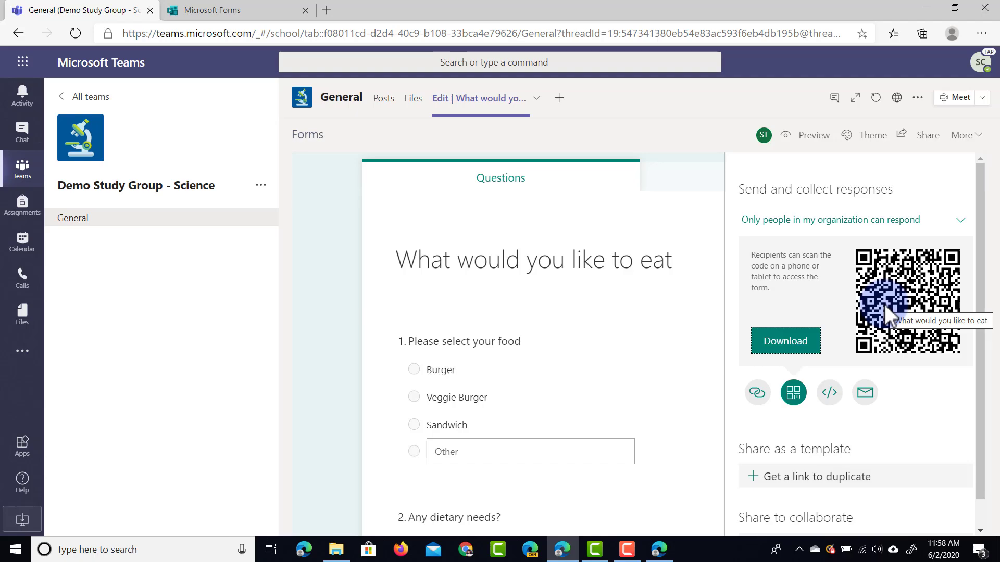
left_click(831, 396)
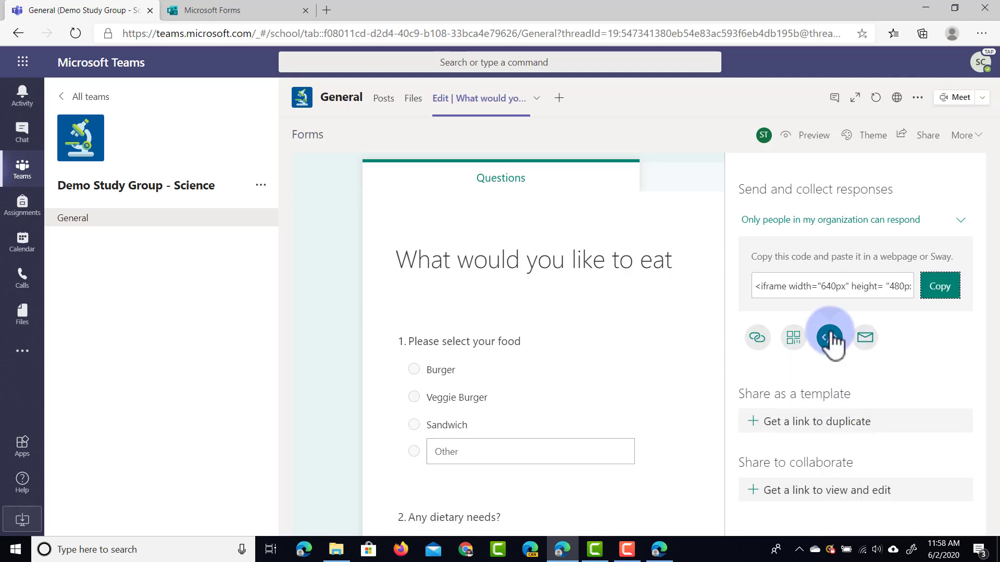
left_click(865, 338)
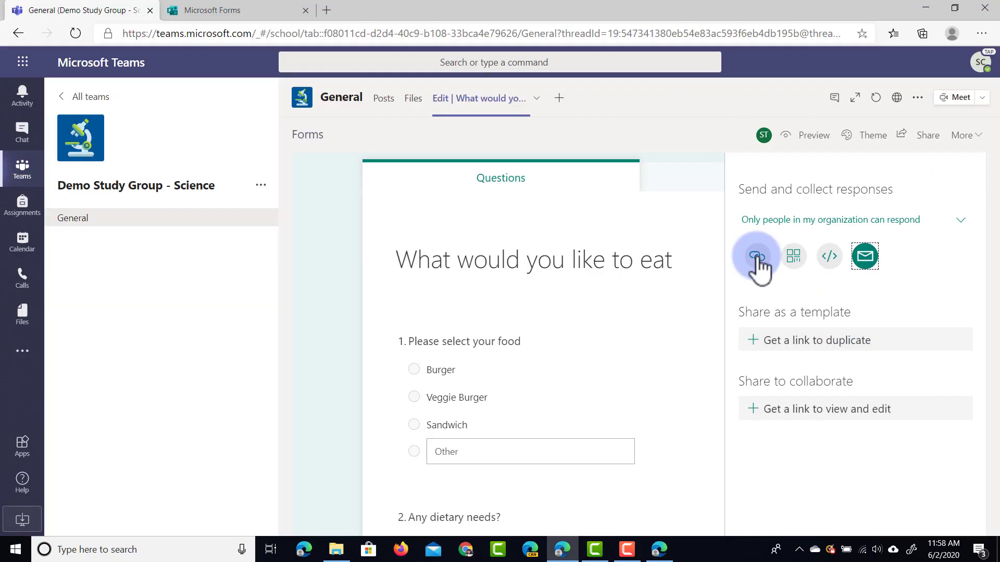
Step: Copy the form's response link and post it in the General channel with the subject "Let us know before the meeting"
left_click(758, 256)
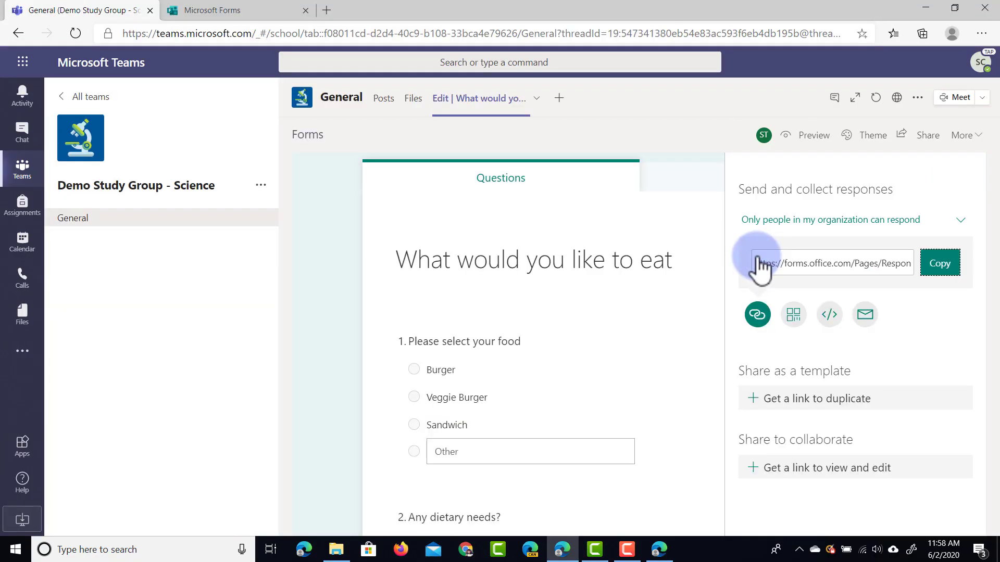
left_click(940, 265)
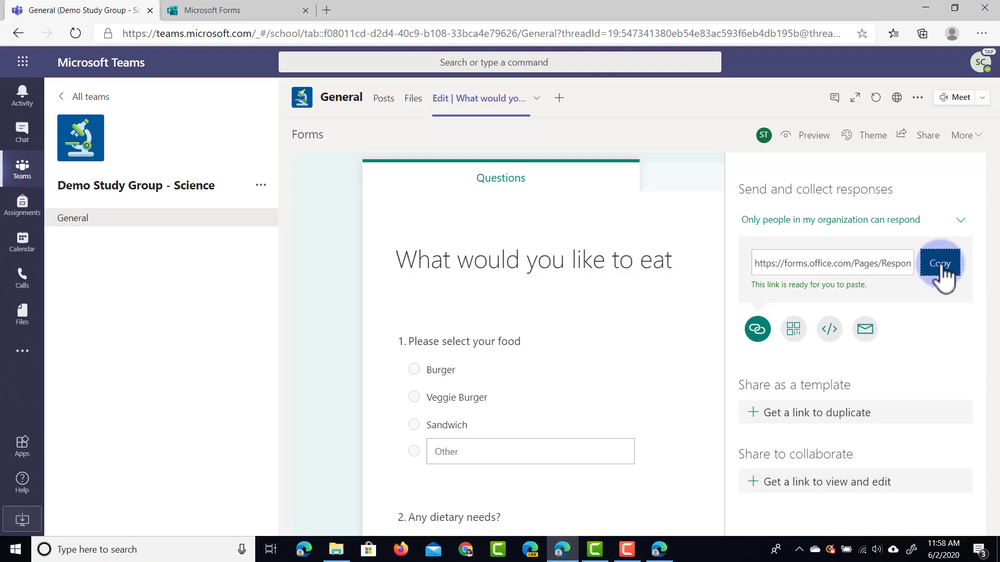
left_click(84, 222)
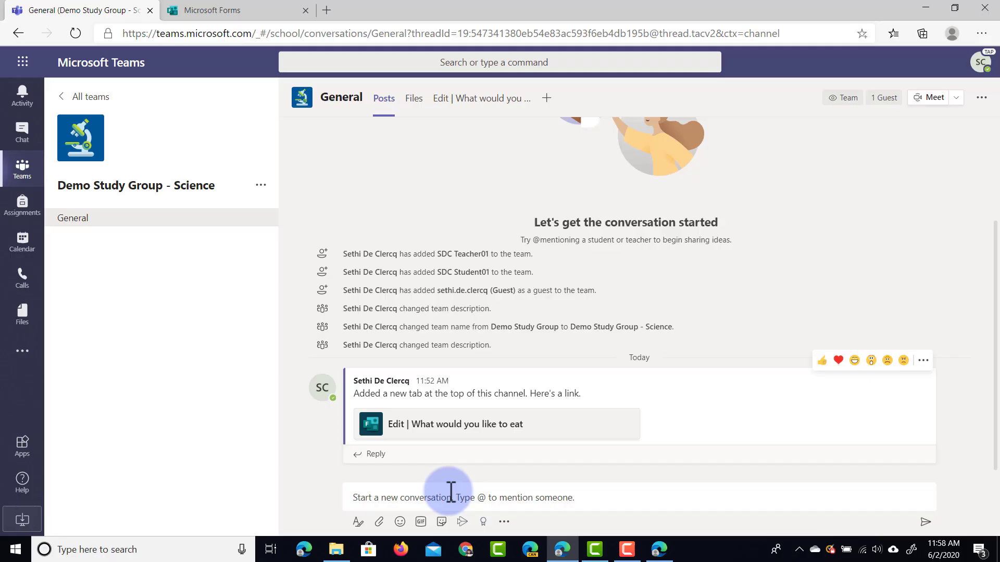
left_click(451, 493)
key("ctrl+v")
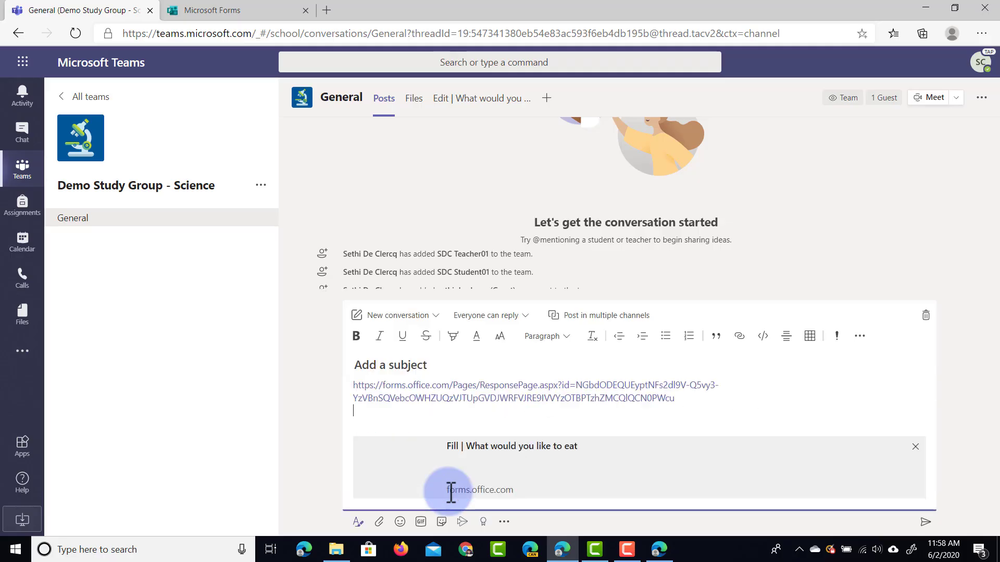
type("Let us know before the meeting")
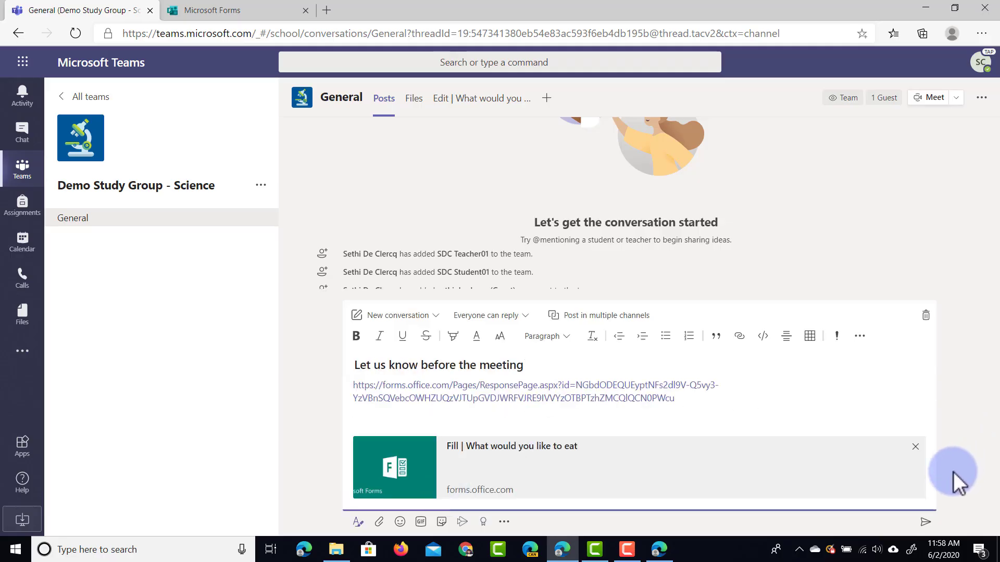
left_click(926, 522)
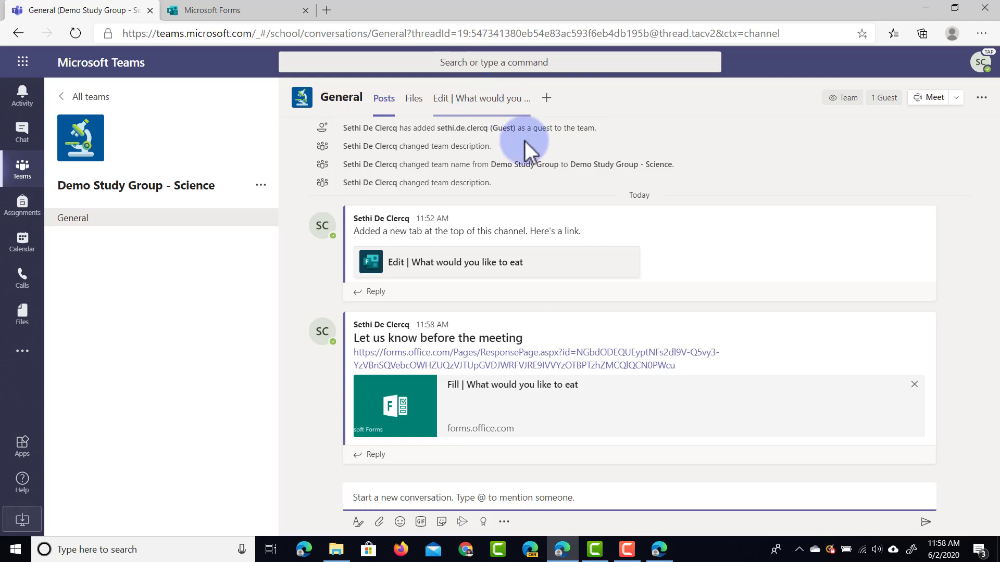
Step: From the co-teacher's account, open the posted form link and submit a response choosing Veggie Burger with "NA" for dietary needs
left_click(660, 551)
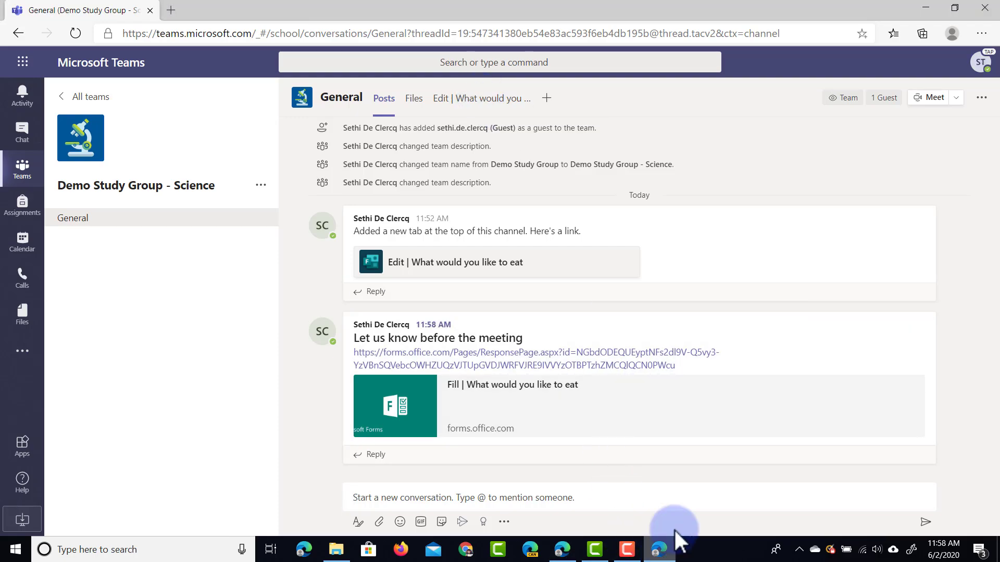
left_click(526, 407)
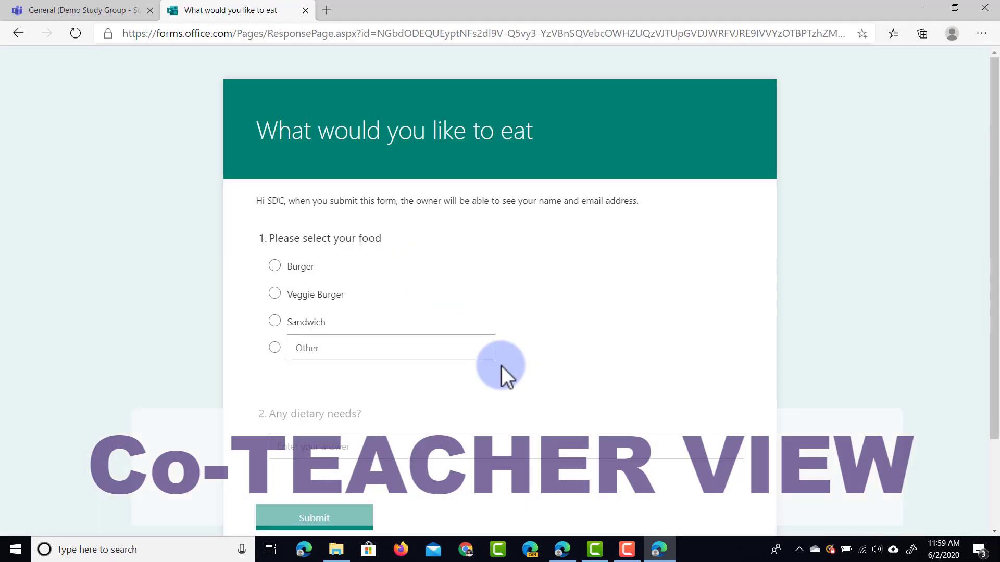
left_click(276, 295)
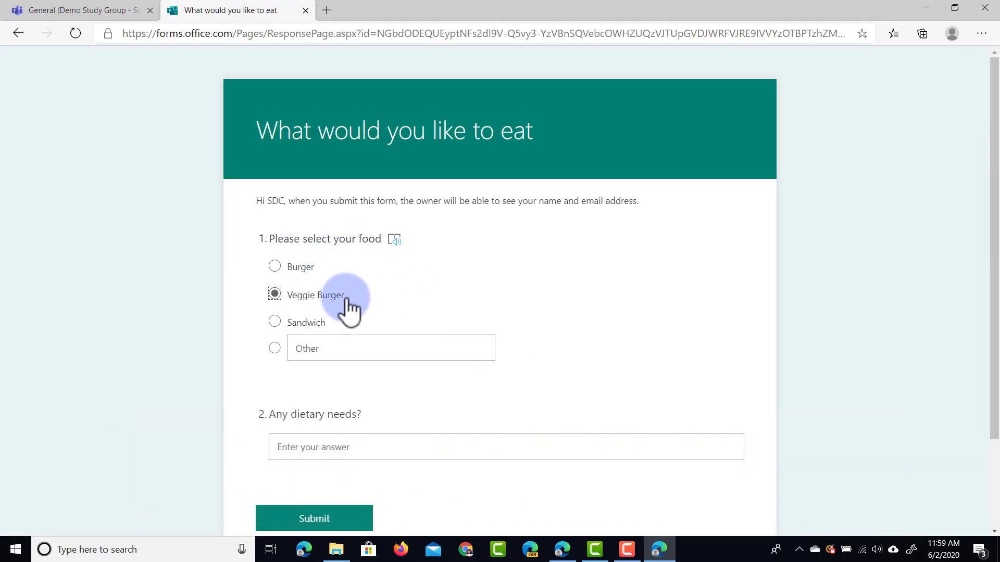
left_click(406, 445)
type("NA")
left_click(326, 521)
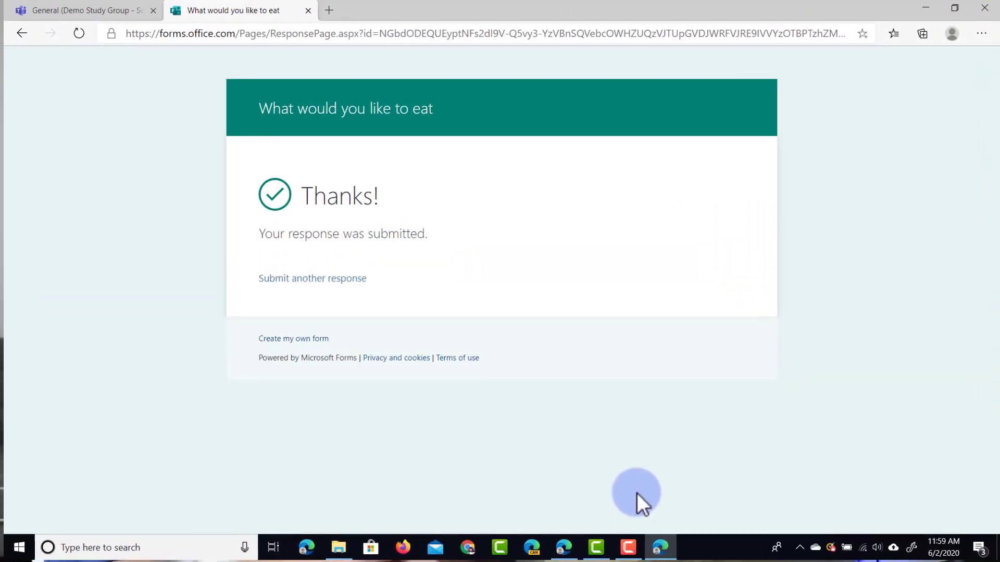
Step: In the main account, examine the response summary of the "What would you like to eat" form in its channel tab
left_click(562, 548)
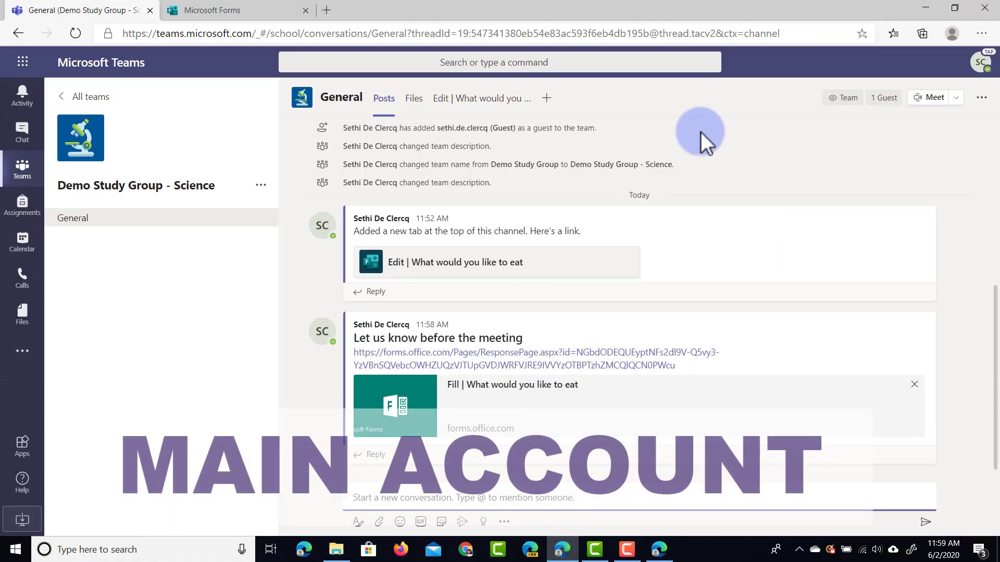
left_click(457, 99)
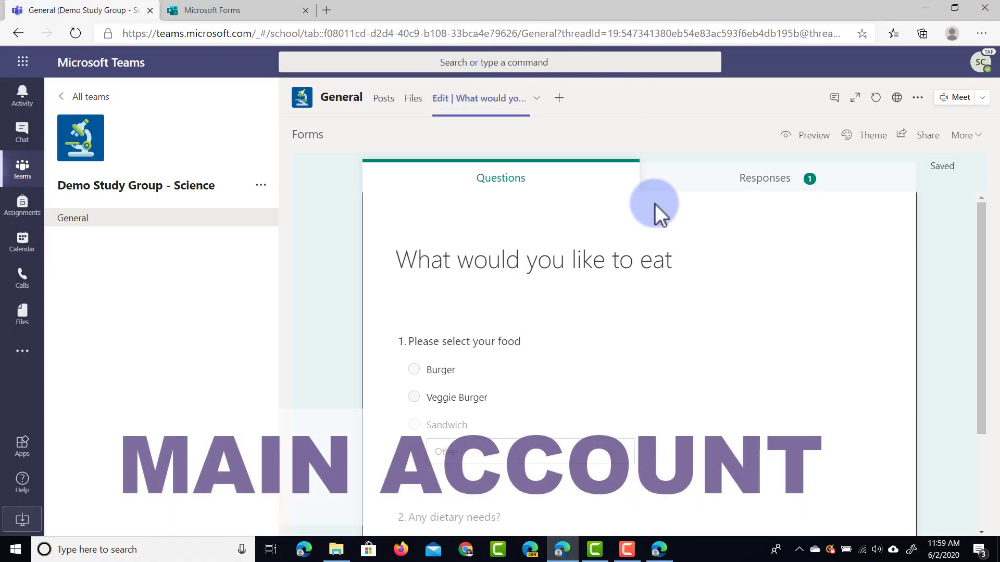
left_click(841, 195)
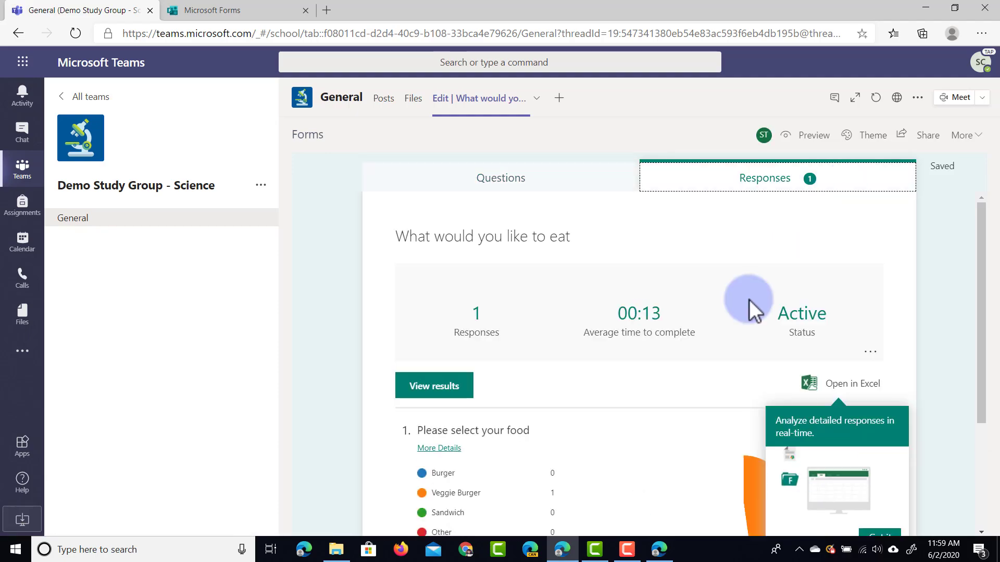
scroll(626, 376, "down", 1)
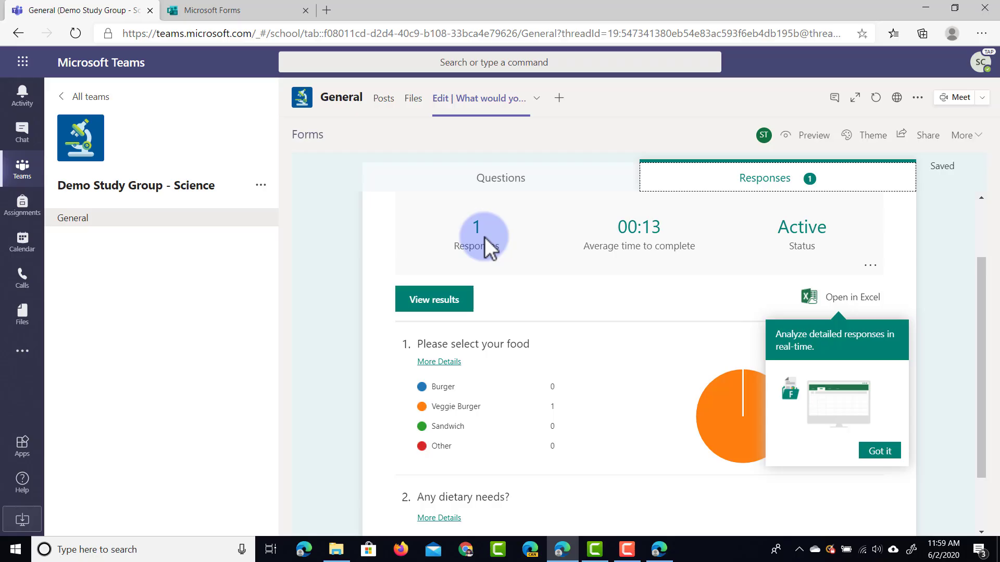
scroll(789, 231, "down", 1)
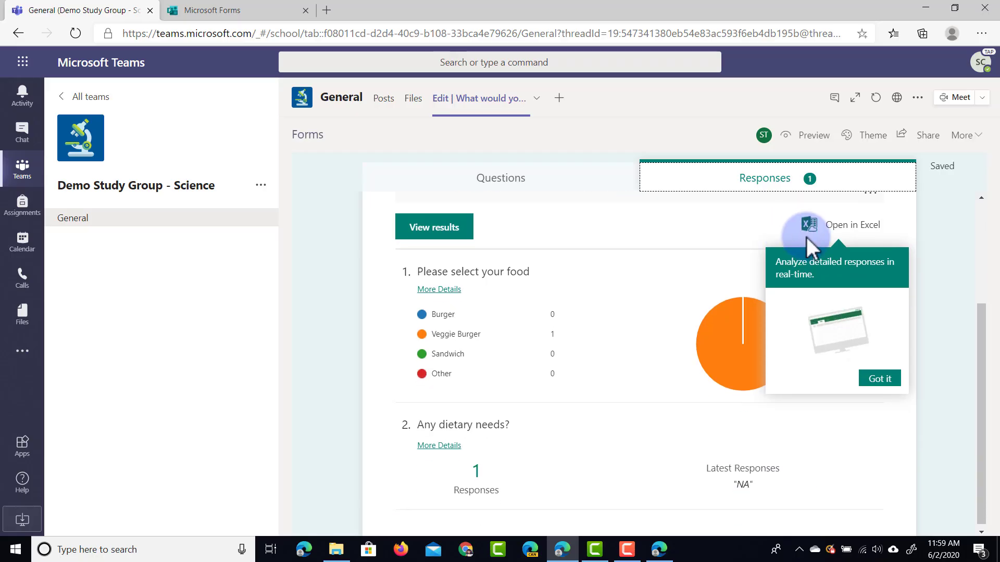
left_click(875, 365)
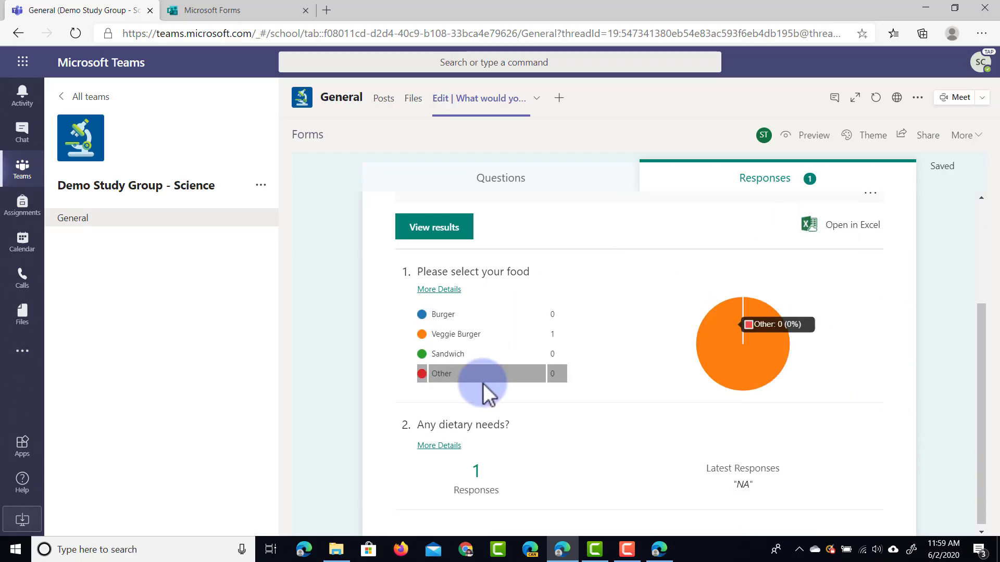
scroll(688, 451, "down", 1)
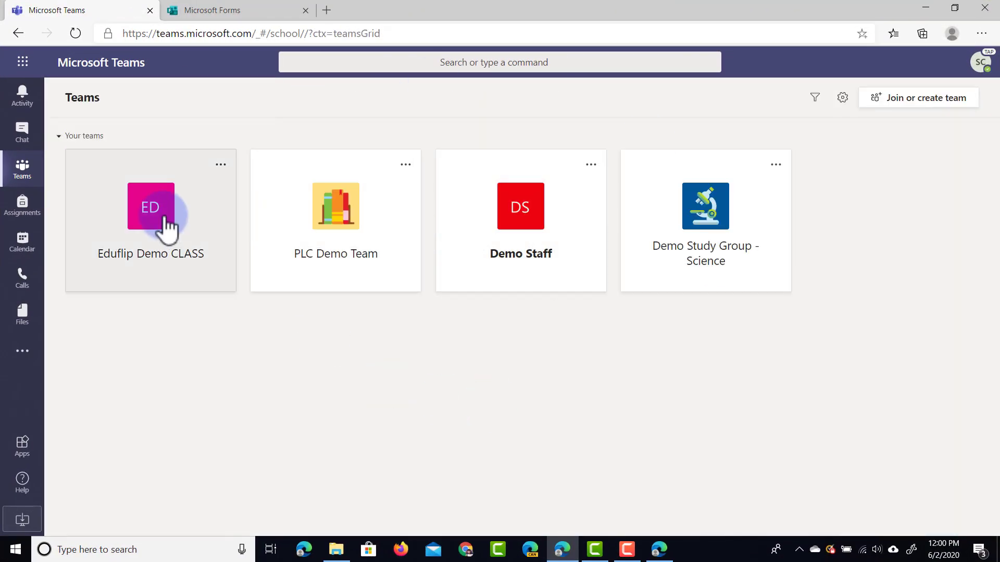
Step: In the Eduflip Demo CLASS General channel, add the existing Demo Form One as a Forms tab that collects responses, with a channel post
left_click(163, 225)
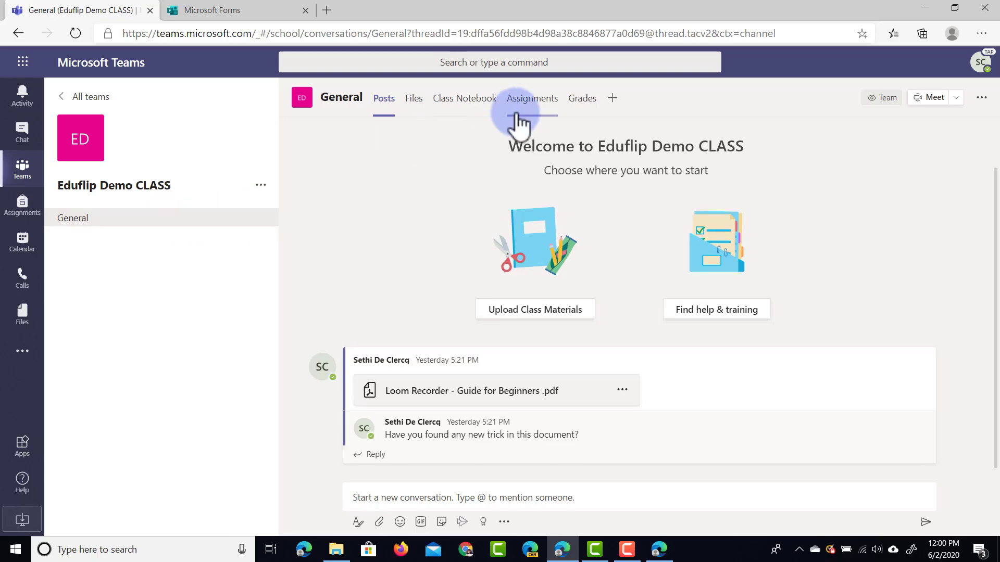
left_click(612, 99)
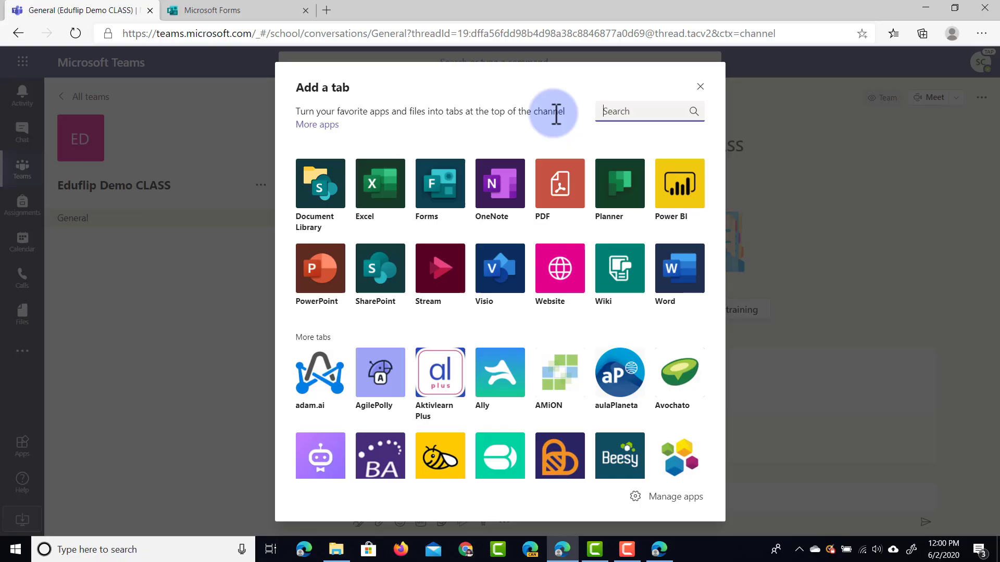
left_click(450, 193)
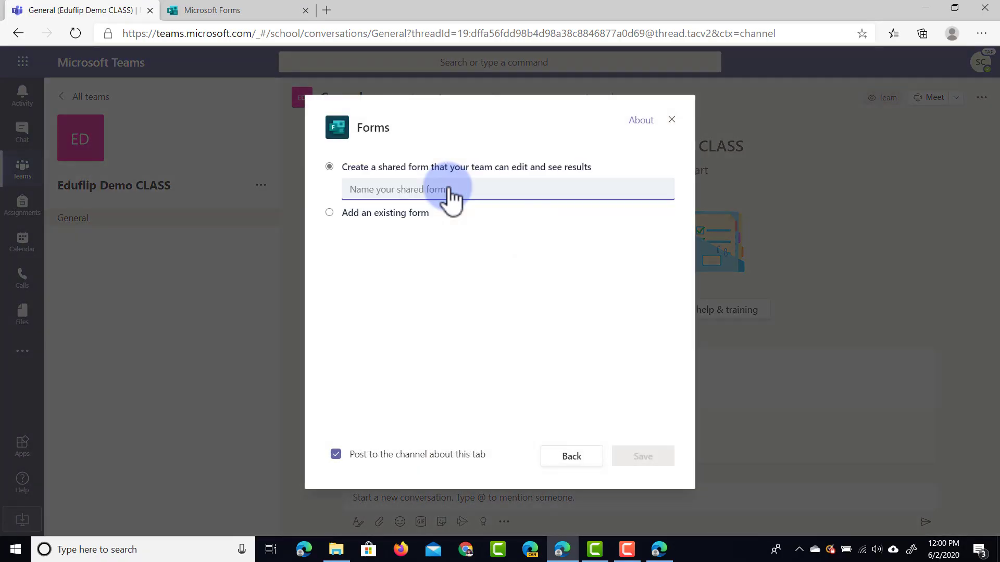
left_click(330, 213)
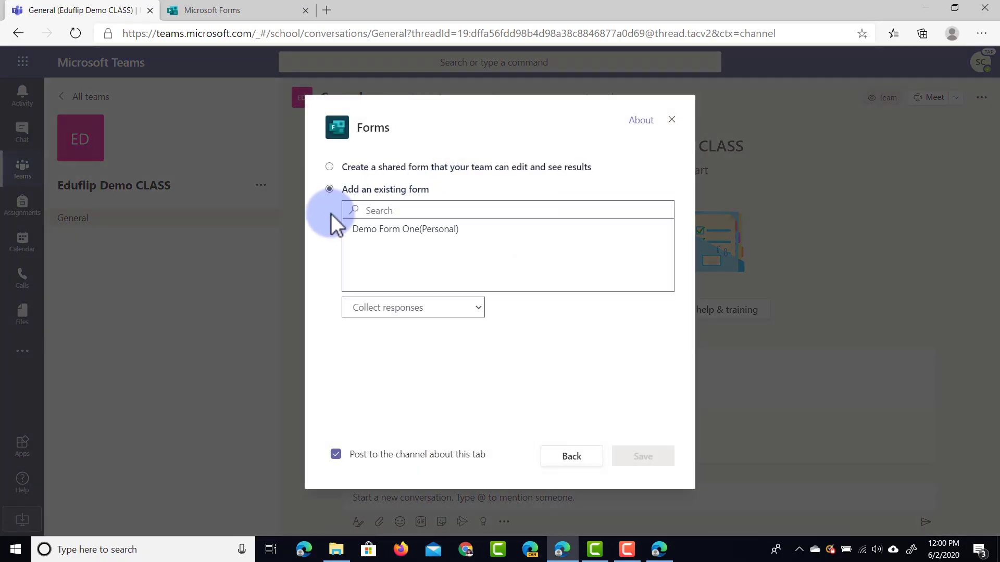
left_click(433, 233)
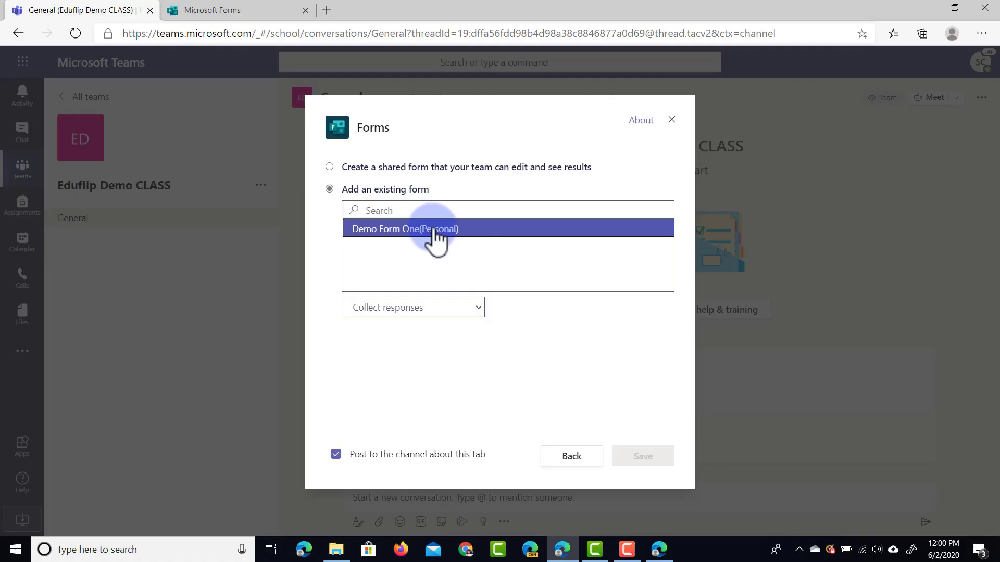
left_click(413, 308)
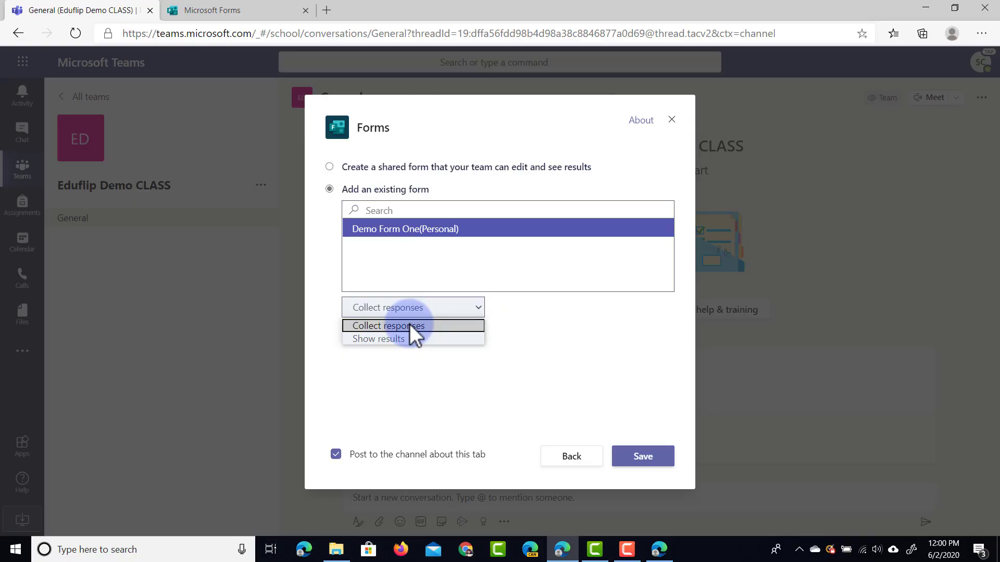
left_click(410, 325)
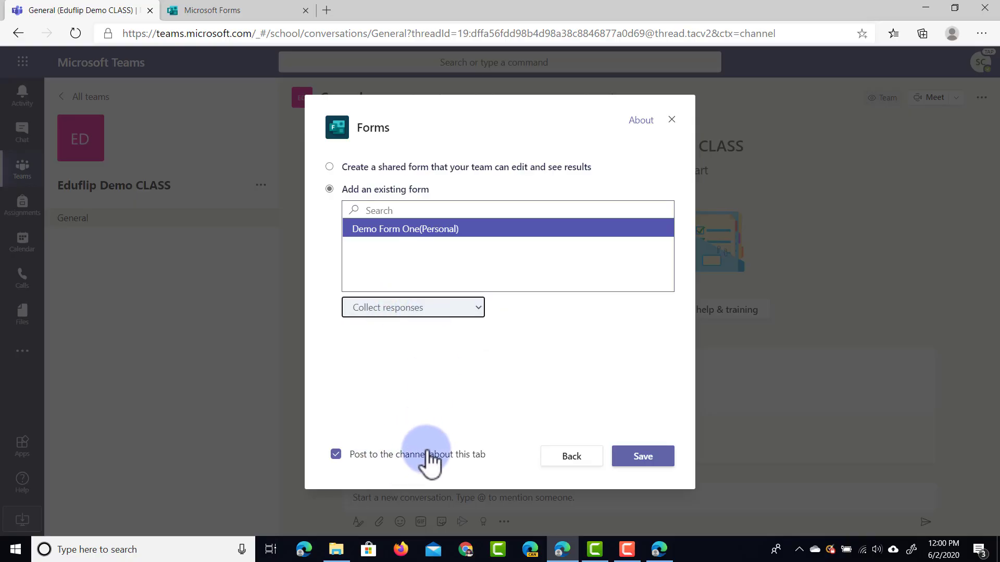
left_click(643, 457)
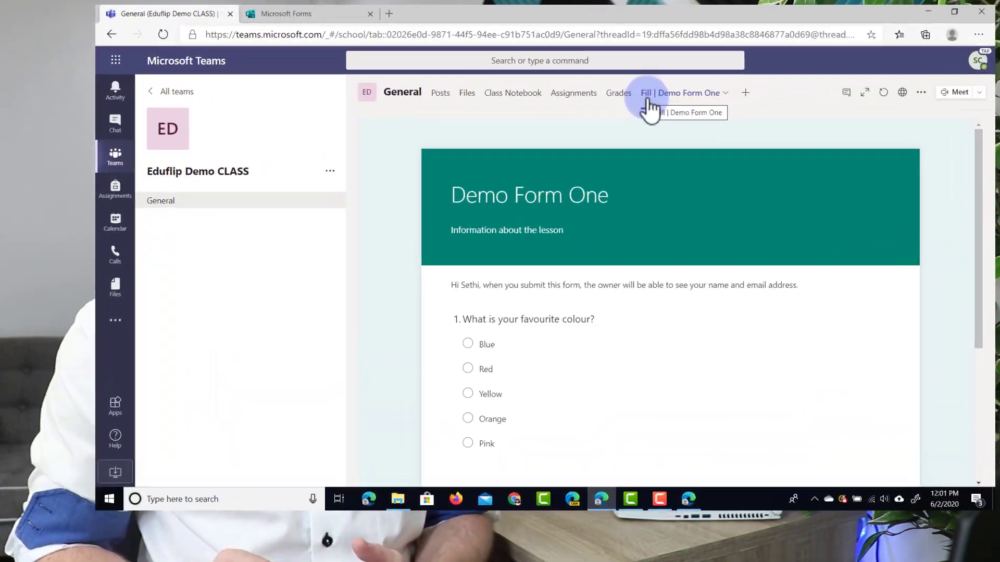
Step: From the co-teacher's account, open Demo Form One through its channel post and submit a response with Blue and the respondent's name
scroll(458, 466, "down", 2)
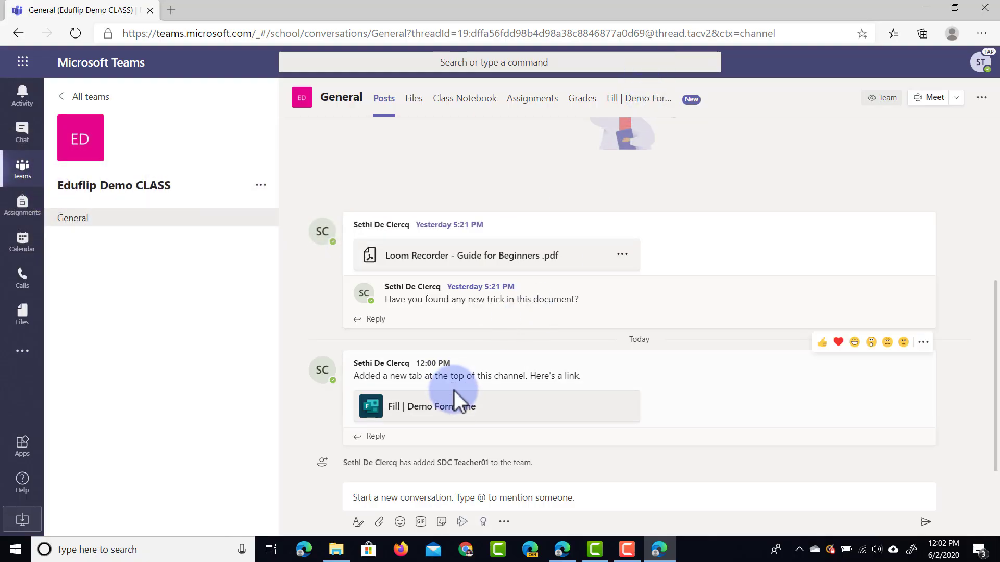
left_click(457, 408)
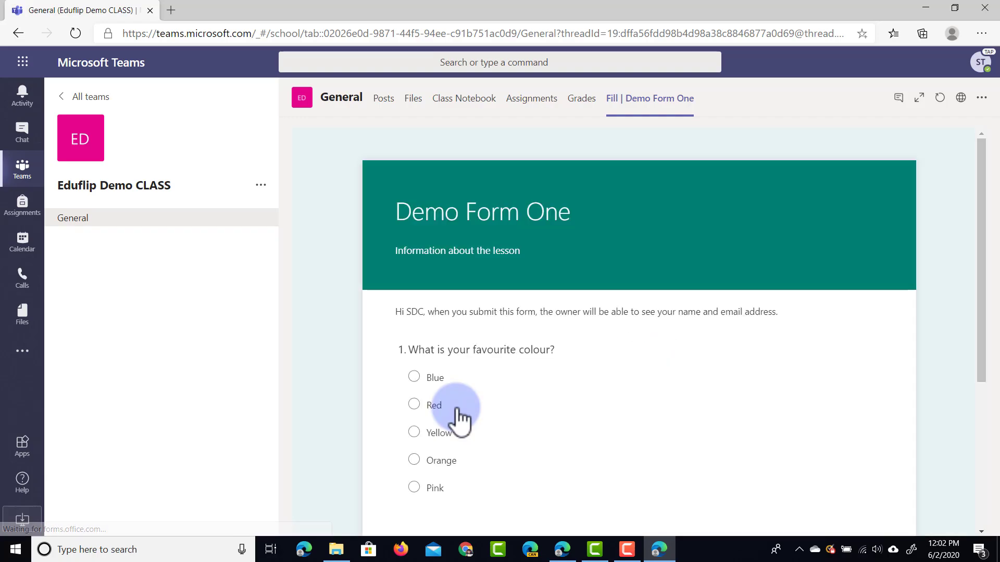
scroll(546, 290, "down", 2)
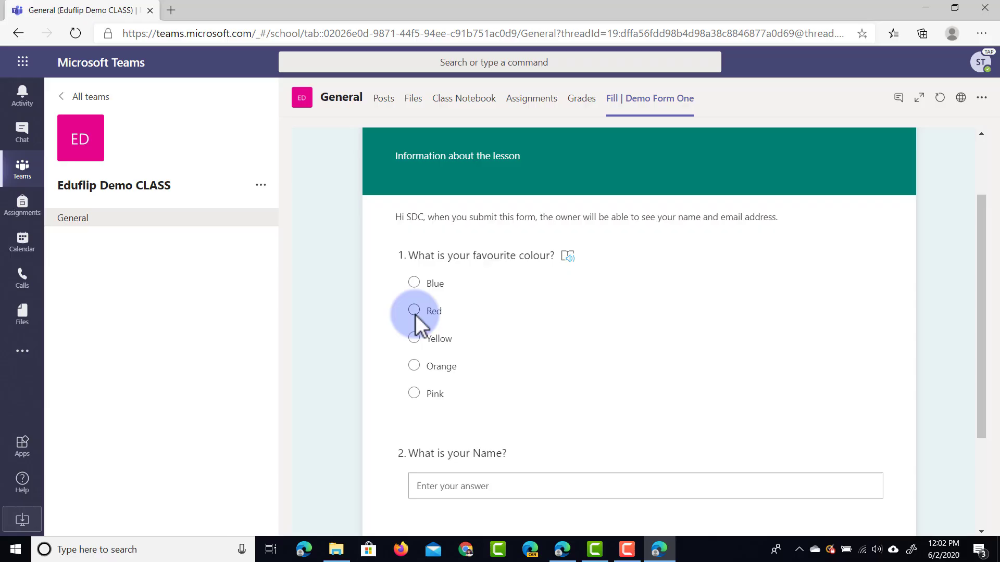
left_click(419, 285)
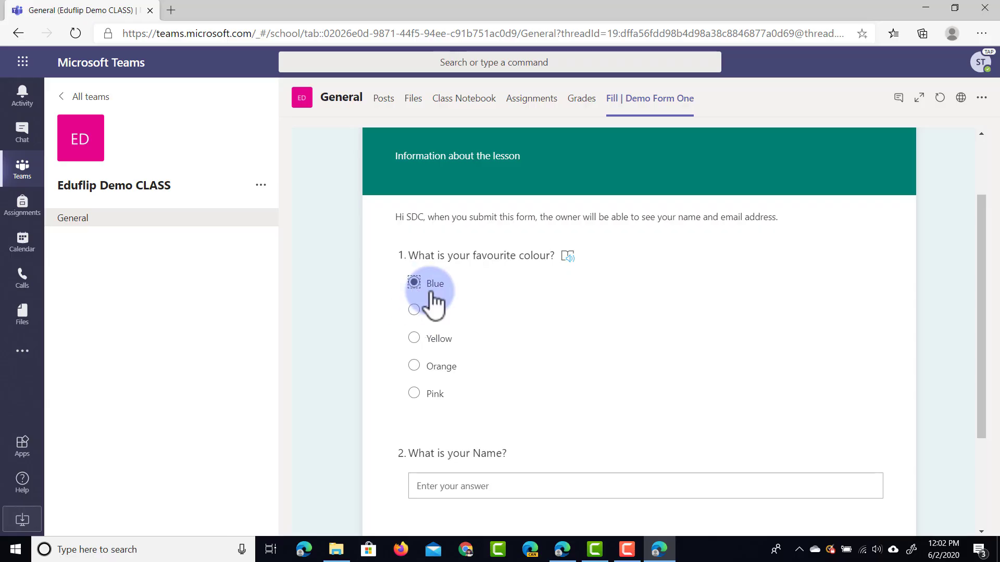
scroll(530, 354, "down", 1)
scroll(532, 359, "down", 1)
left_click(515, 359)
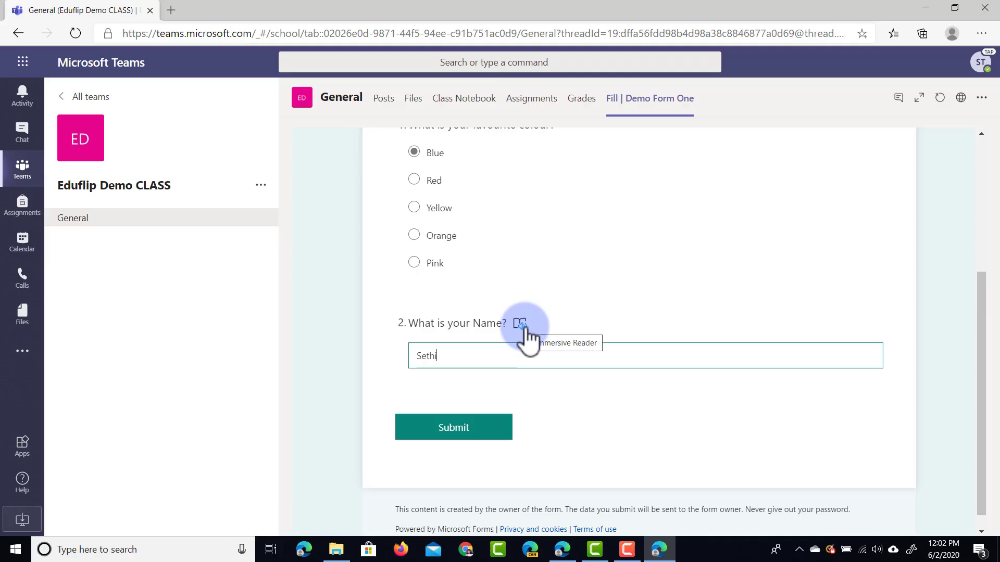
left_click(475, 426)
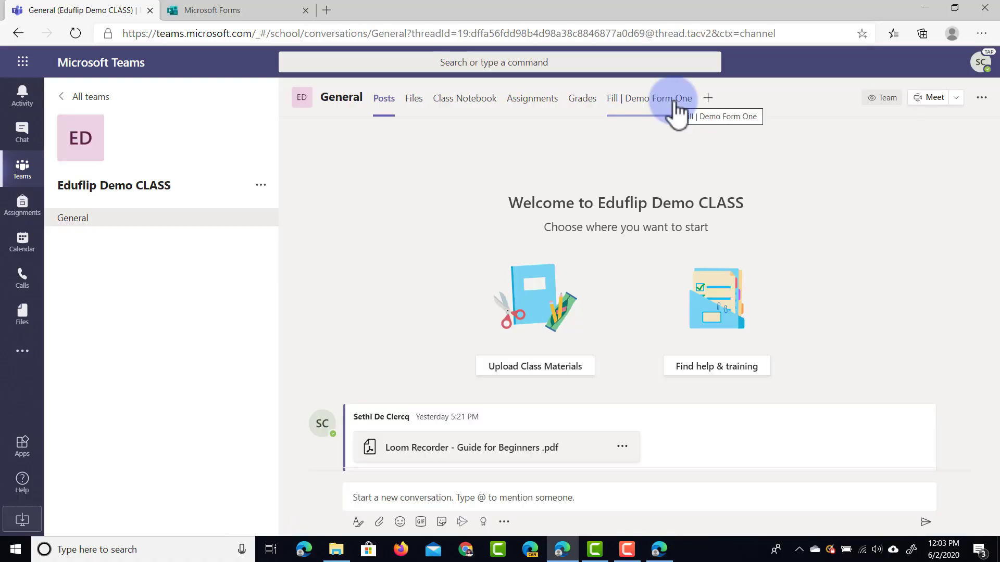
Step: In the main account's Microsoft Forms site, check the responses to Demo Form One and view the group forms
right_click(675, 103)
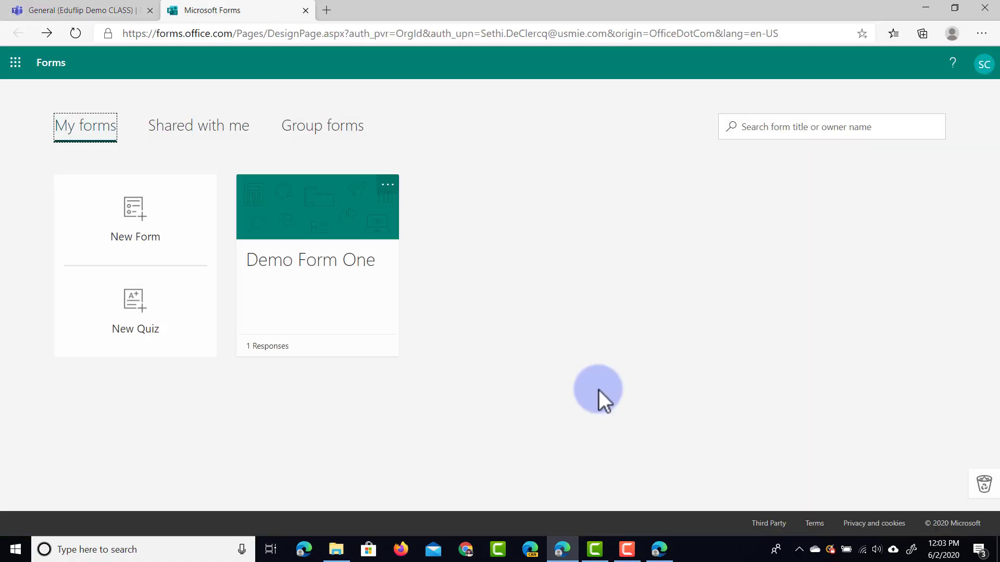
left_click(276, 230)
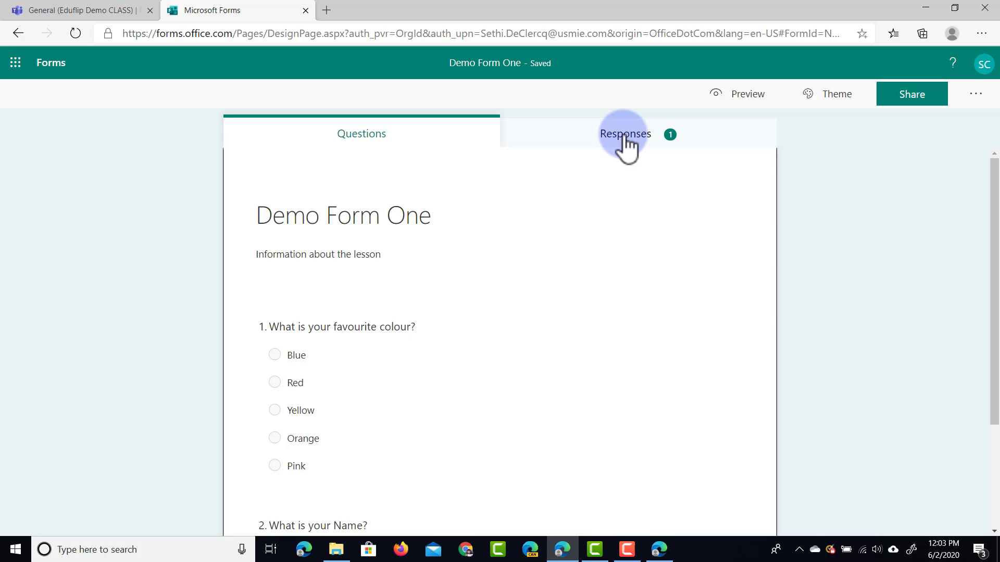
left_click(625, 145)
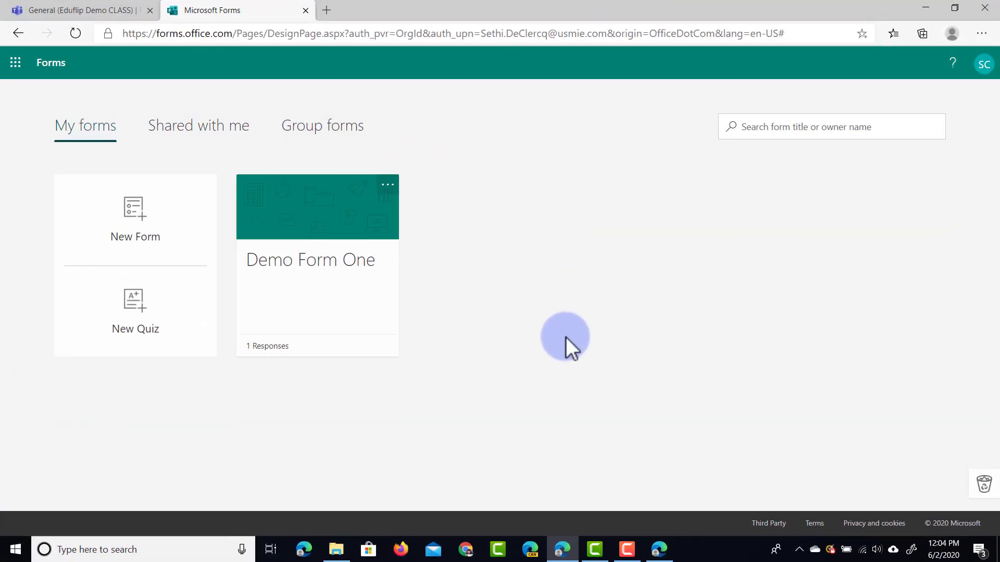
left_click(332, 132)
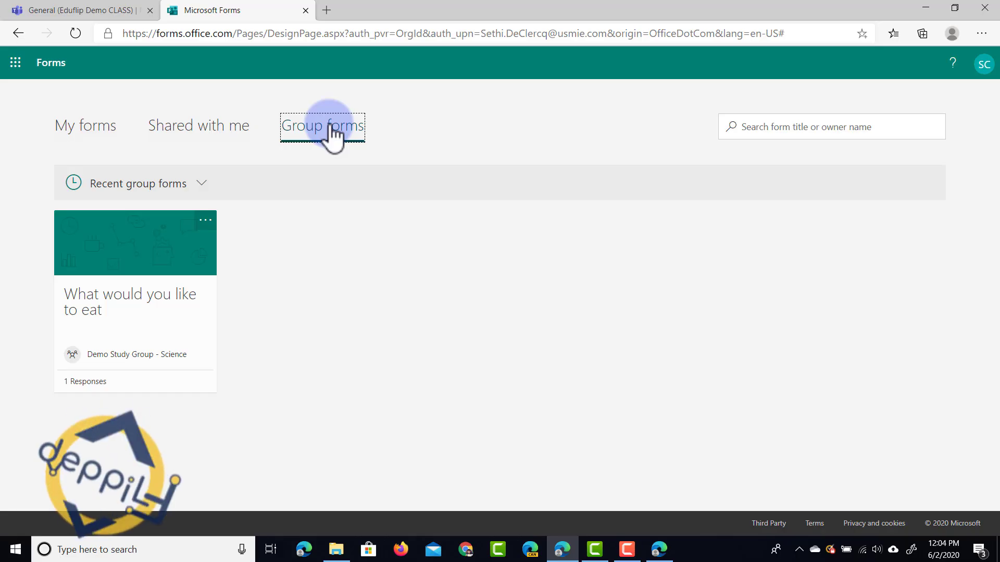